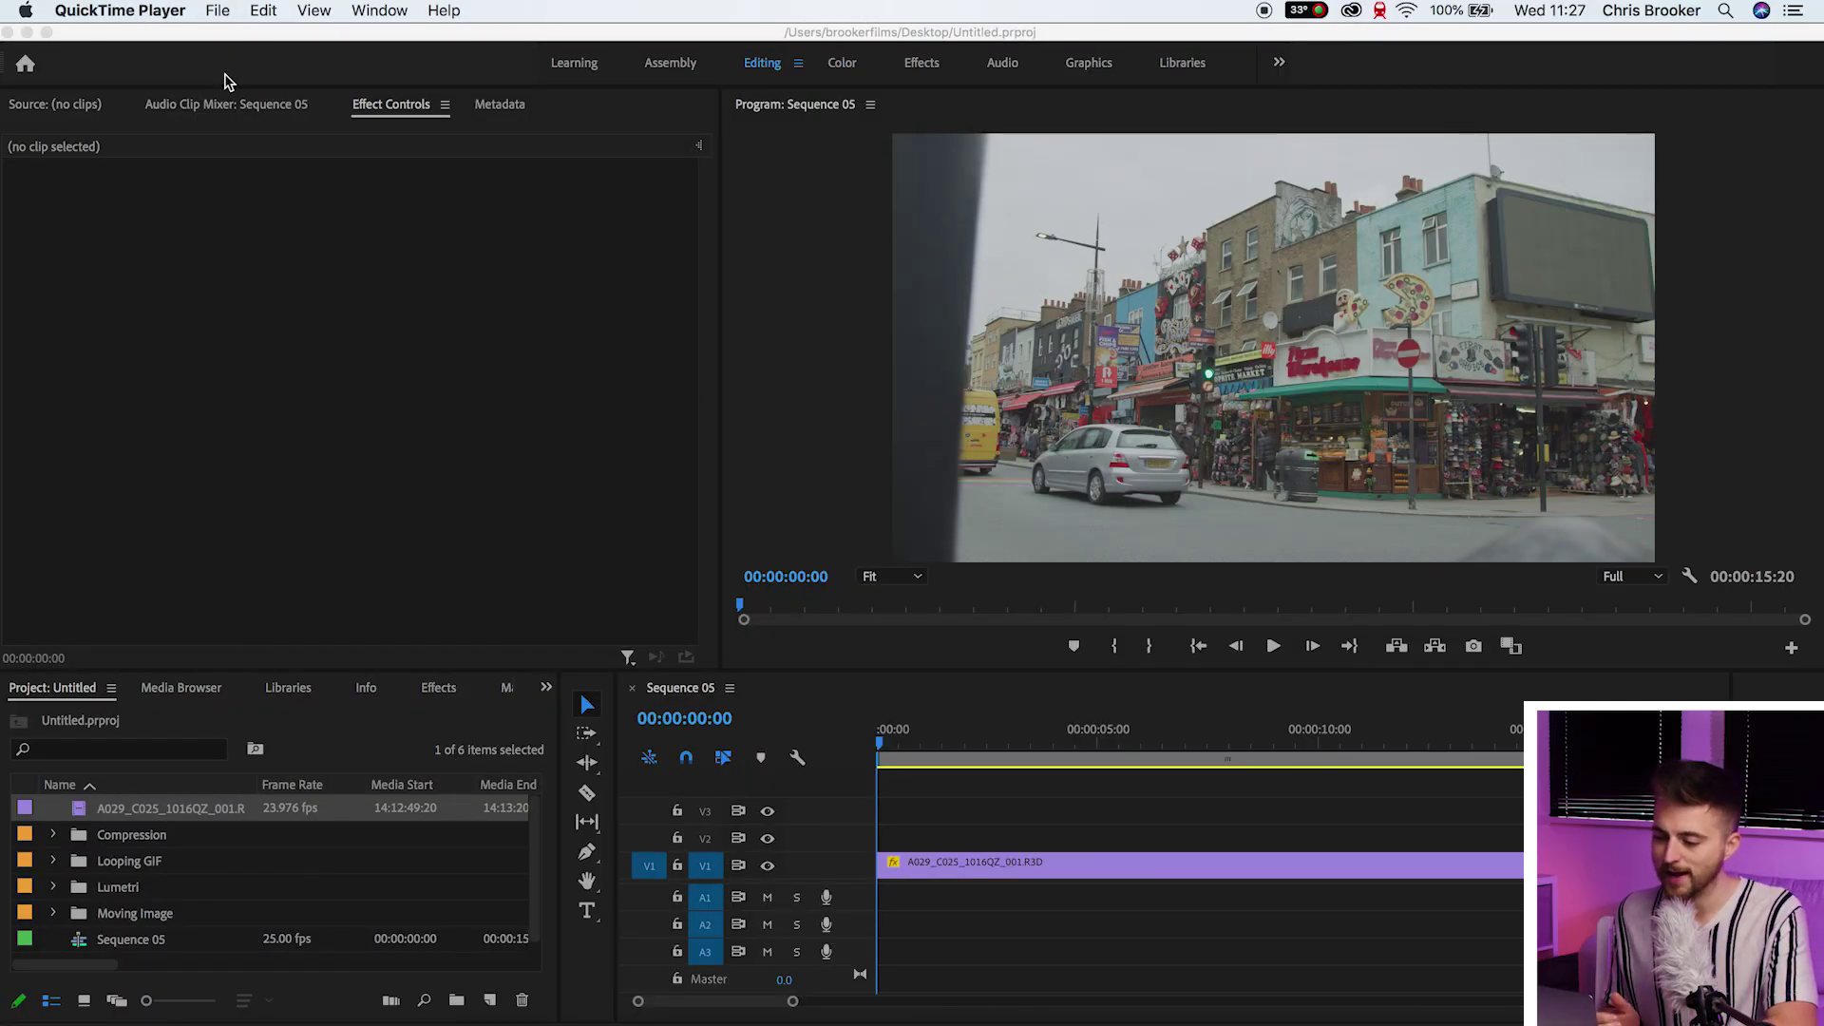
Step: Cut the street clip on V1 at 00:00:02:09 with the Razor tool
left_click(1026, 785)
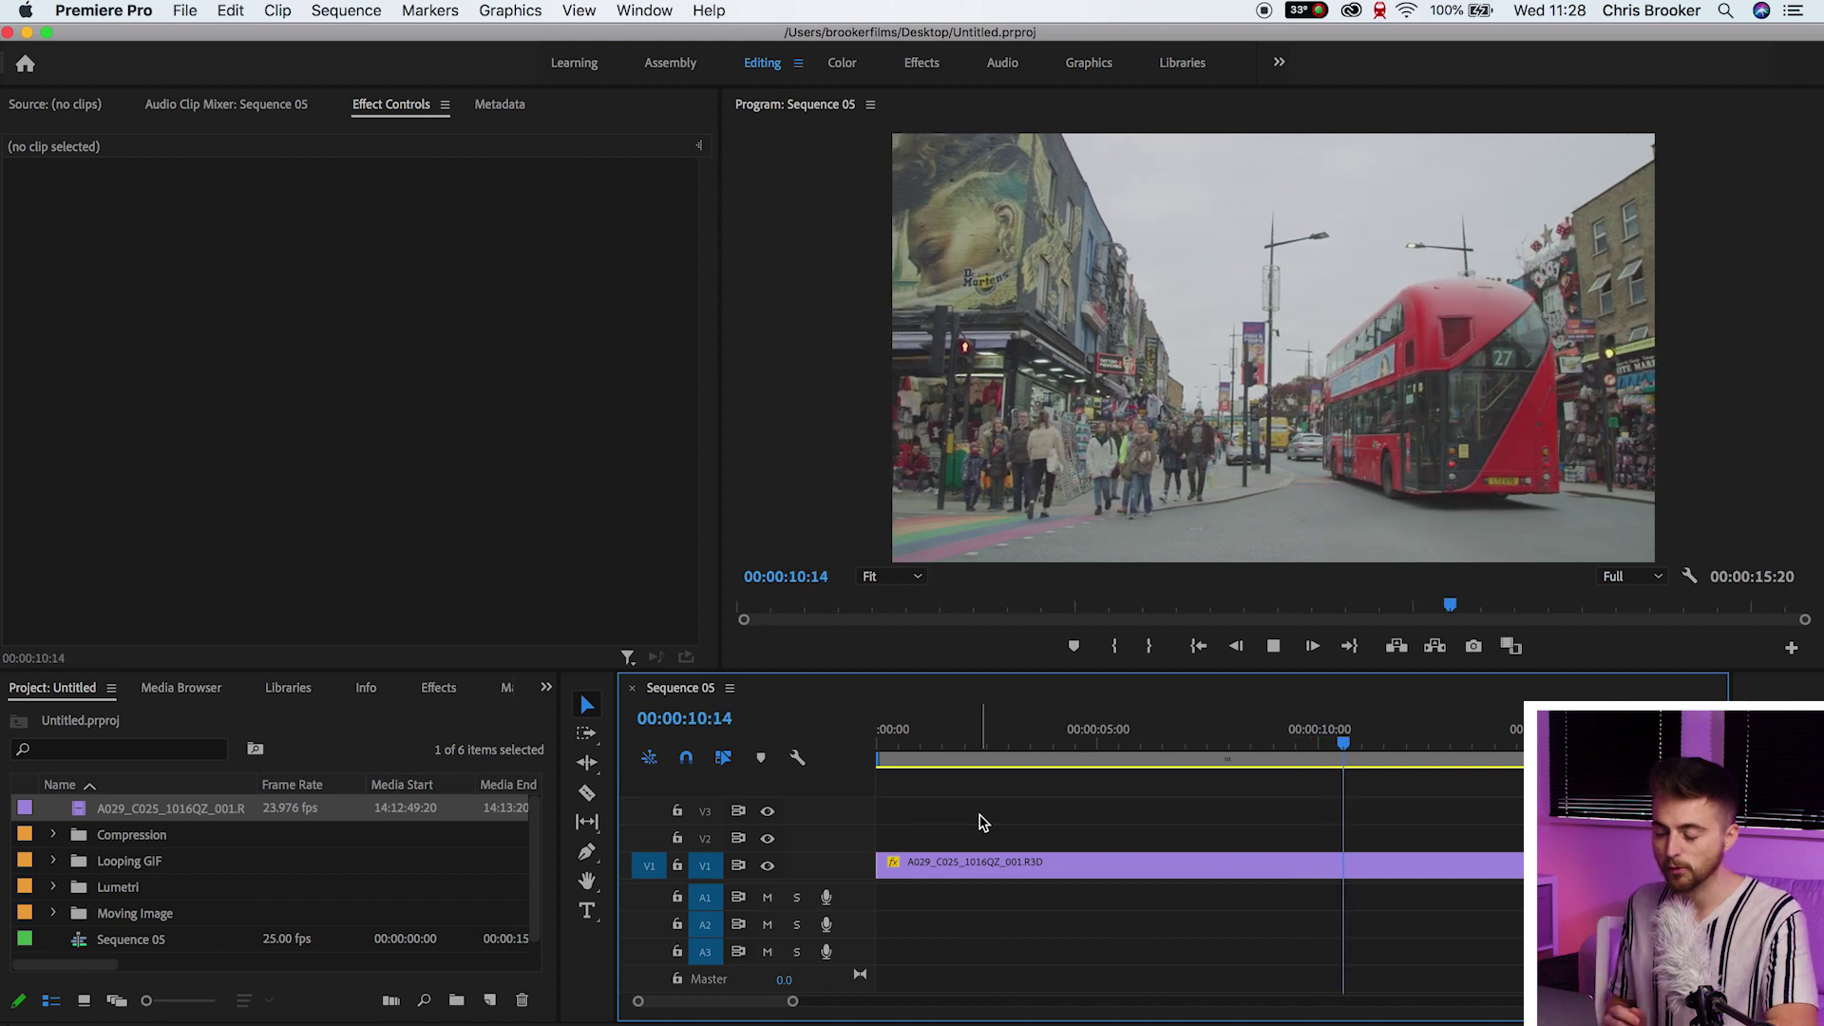
key("space")
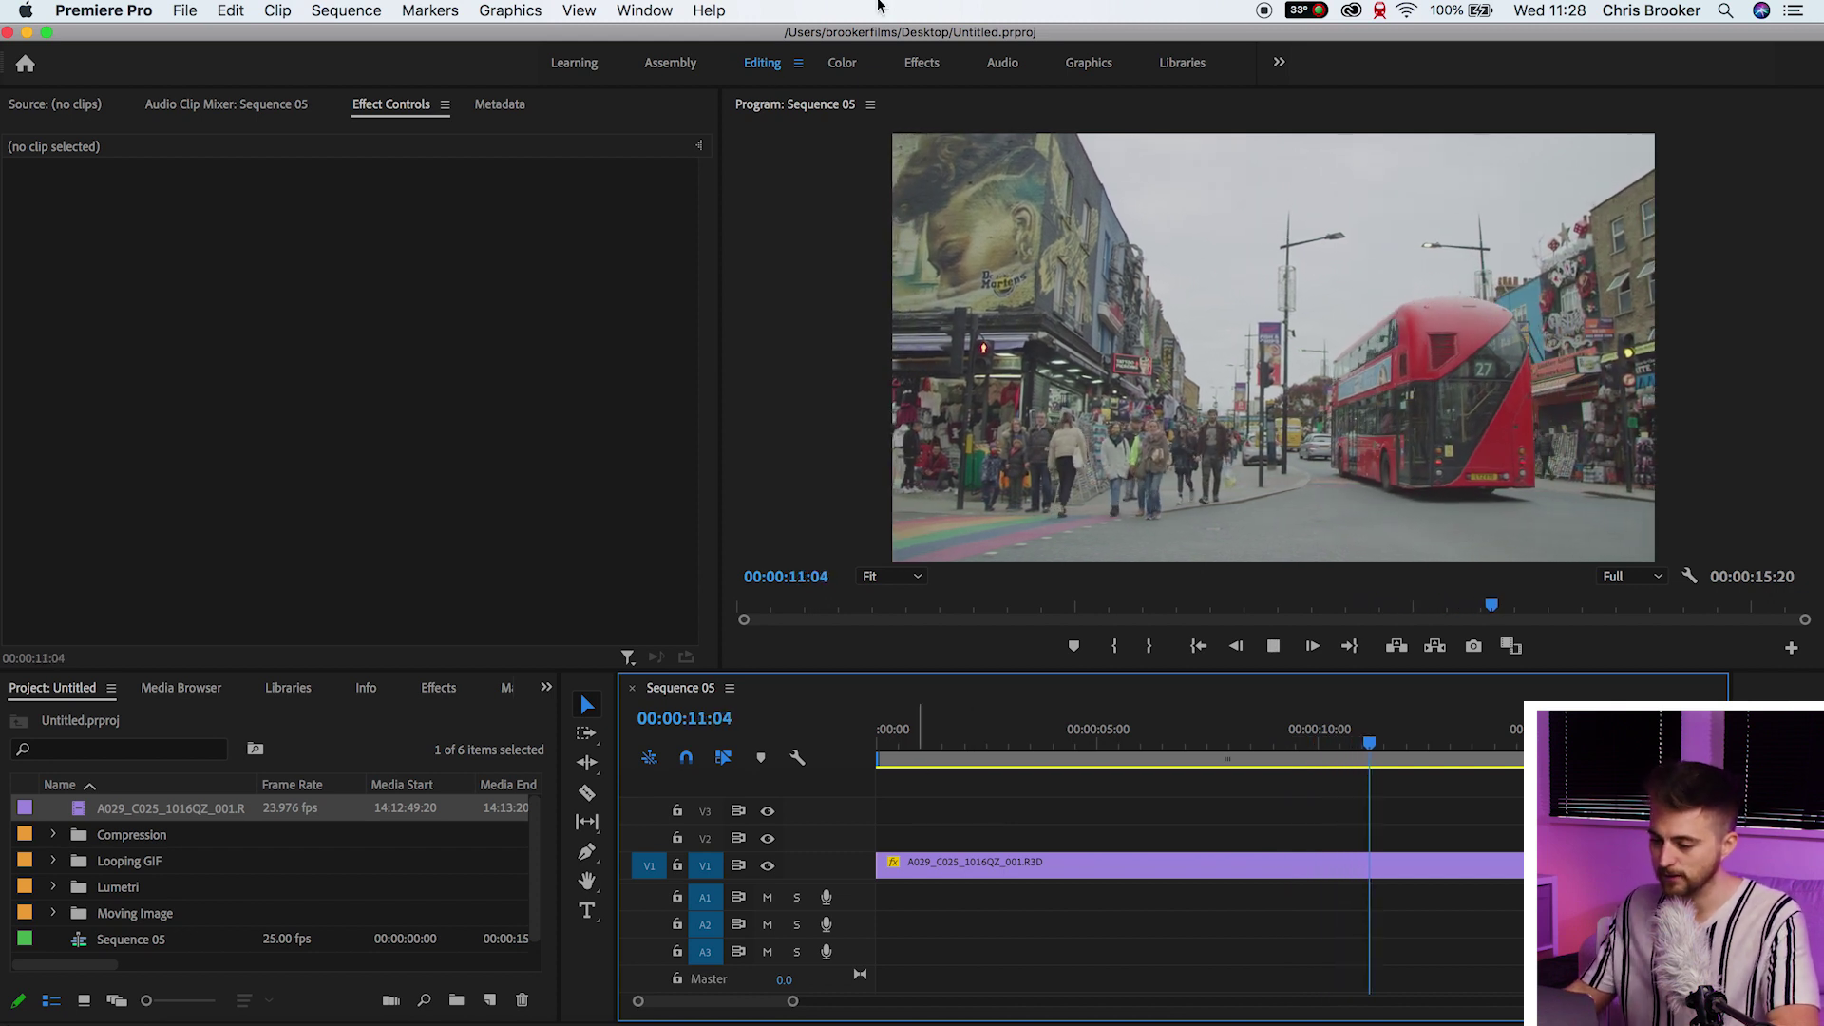
key("Home")
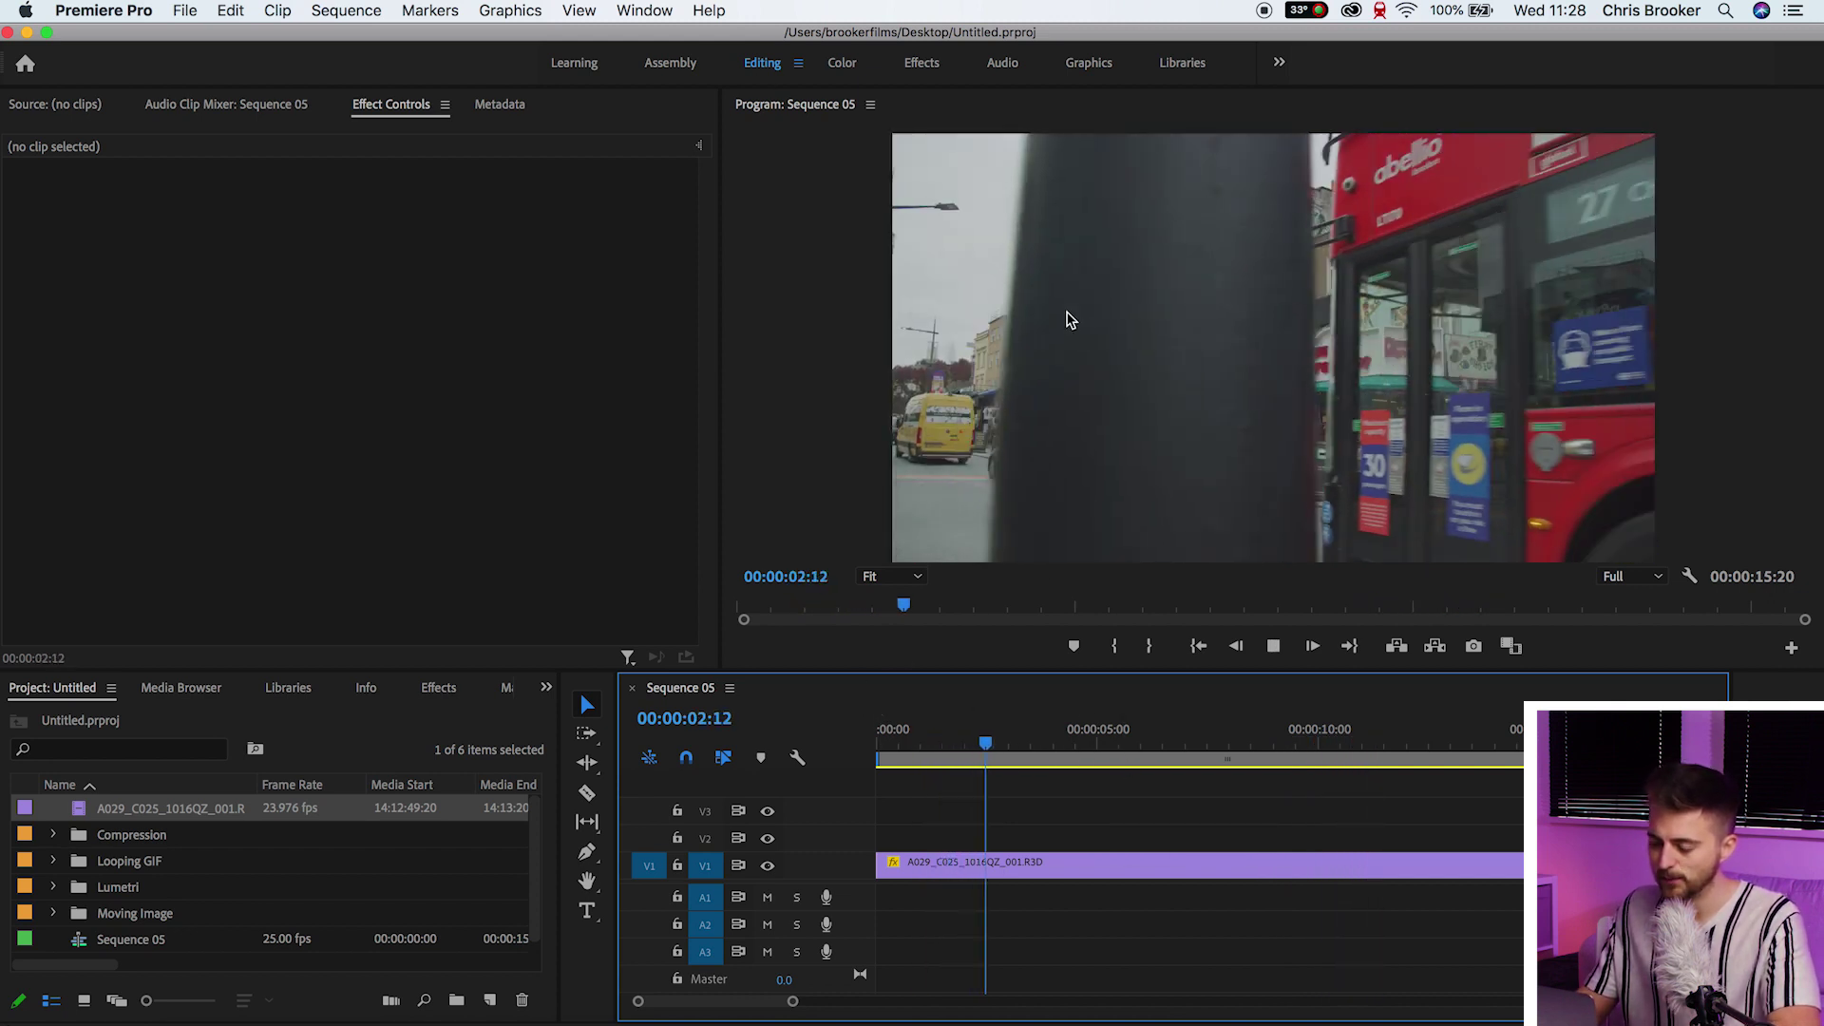
key("space")
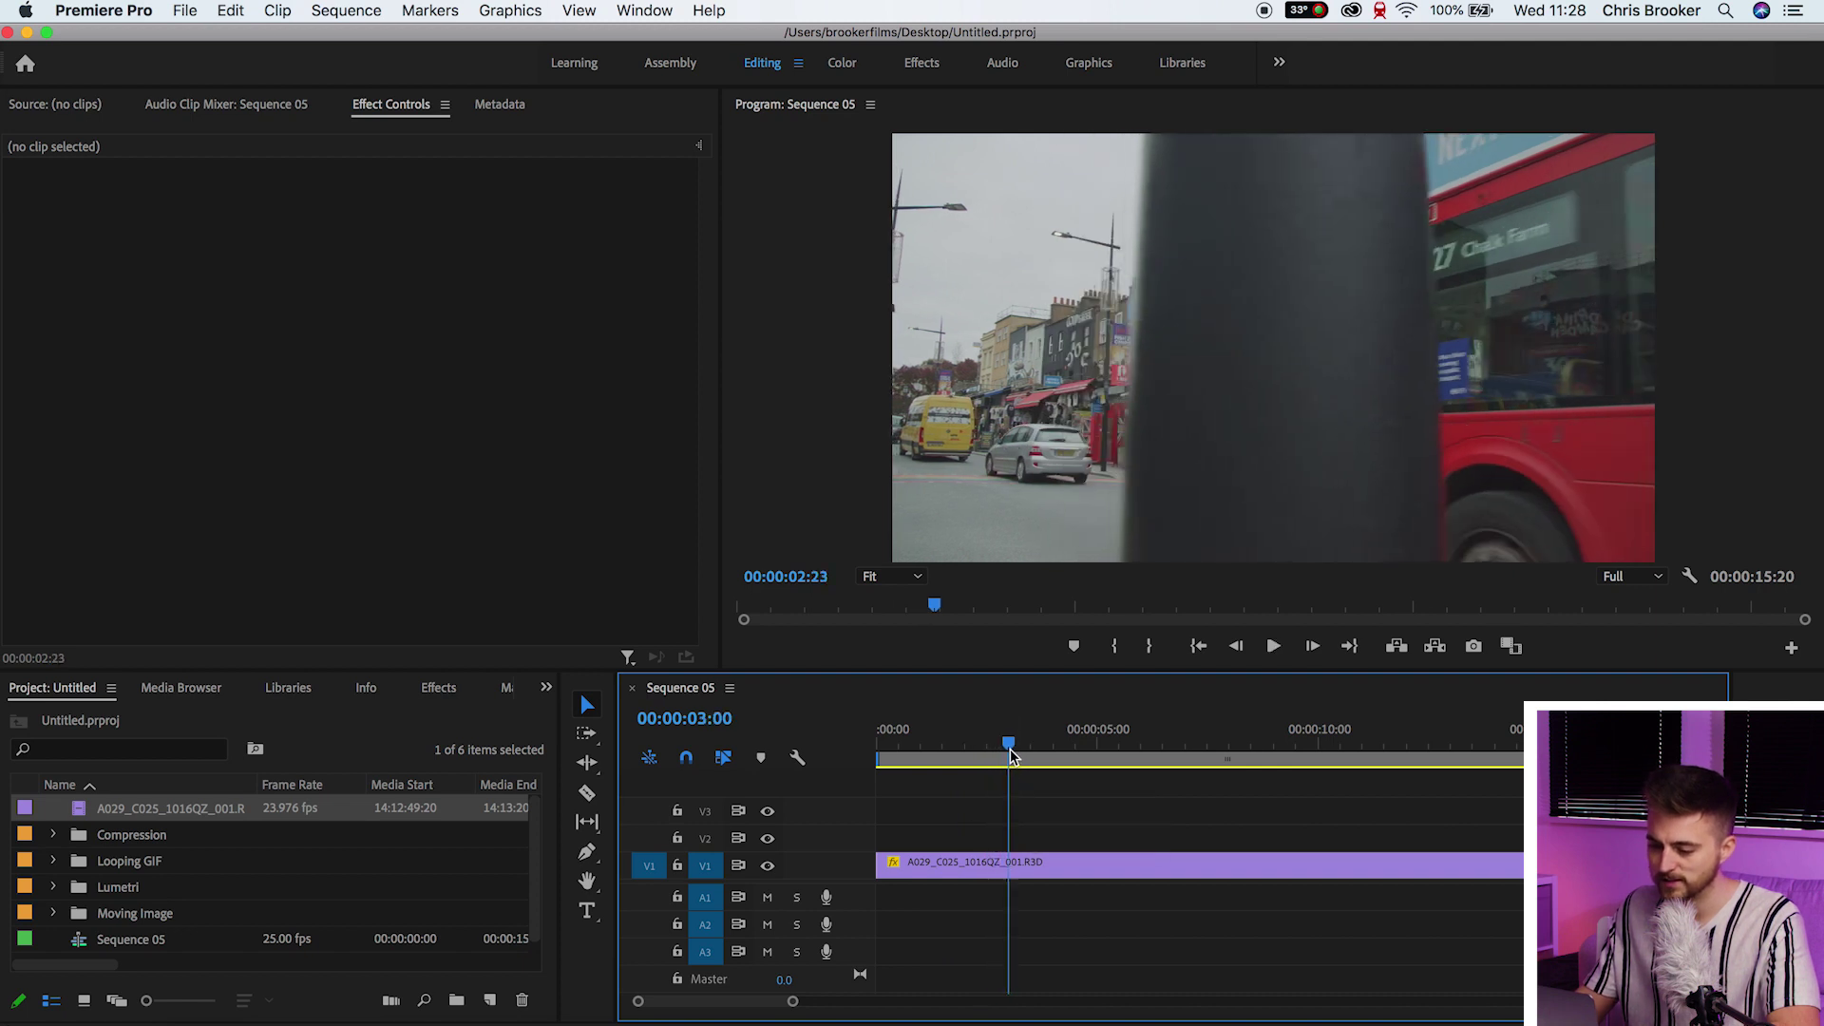
left_click_drag(1010, 752, 984, 750)
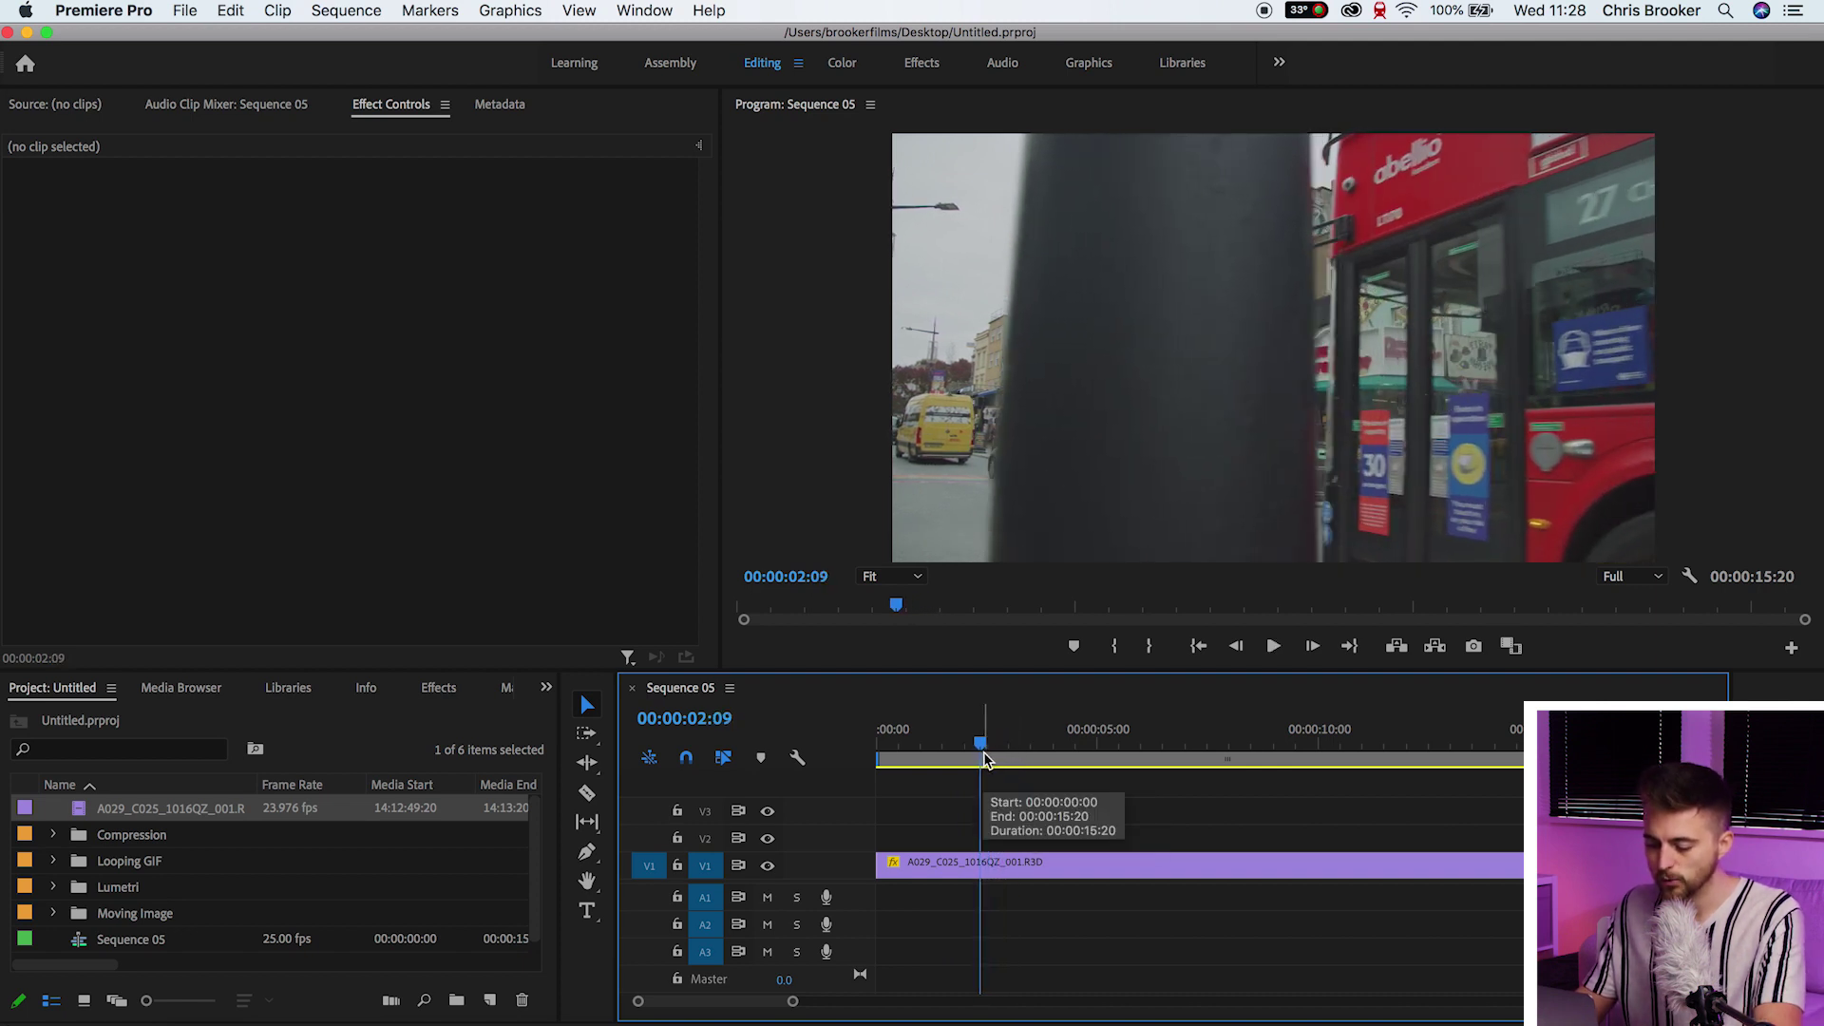
key("c")
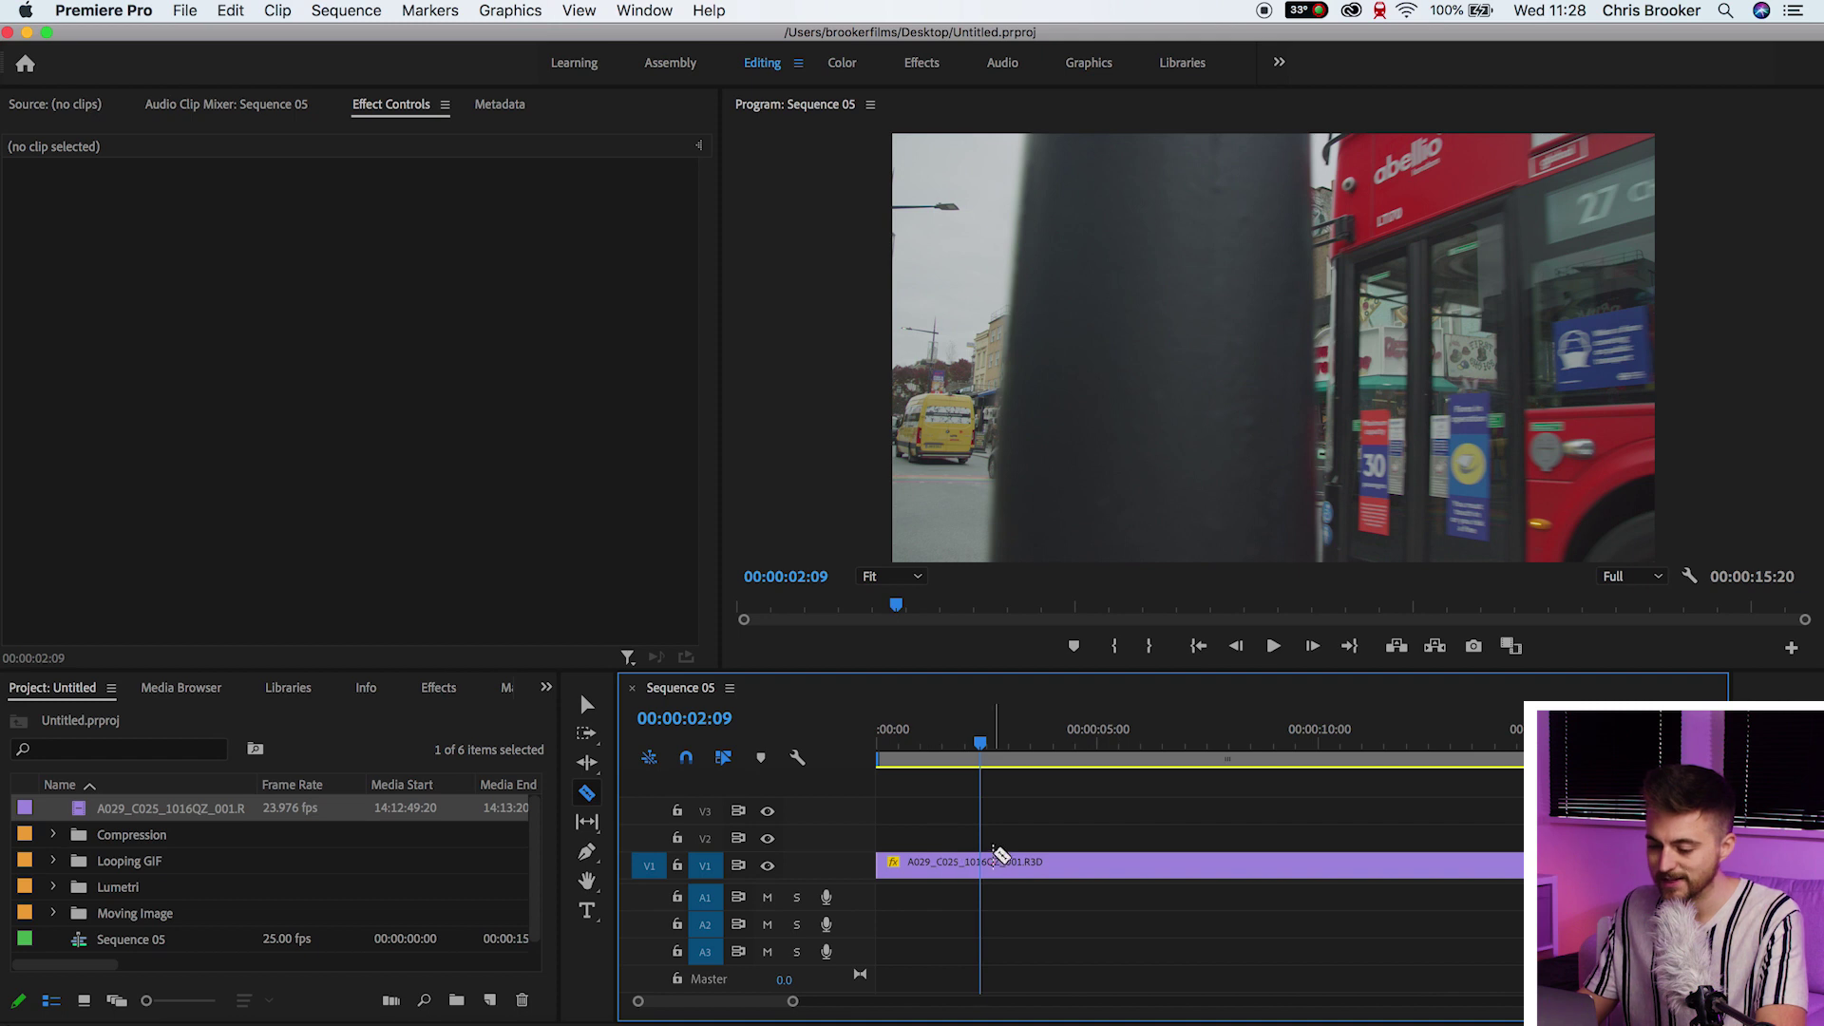
left_click(988, 862)
Step: Make a second cut at 00:00:03:21 to isolate the short middle piece
key("v")
left_click_drag(982, 751, 1054, 779)
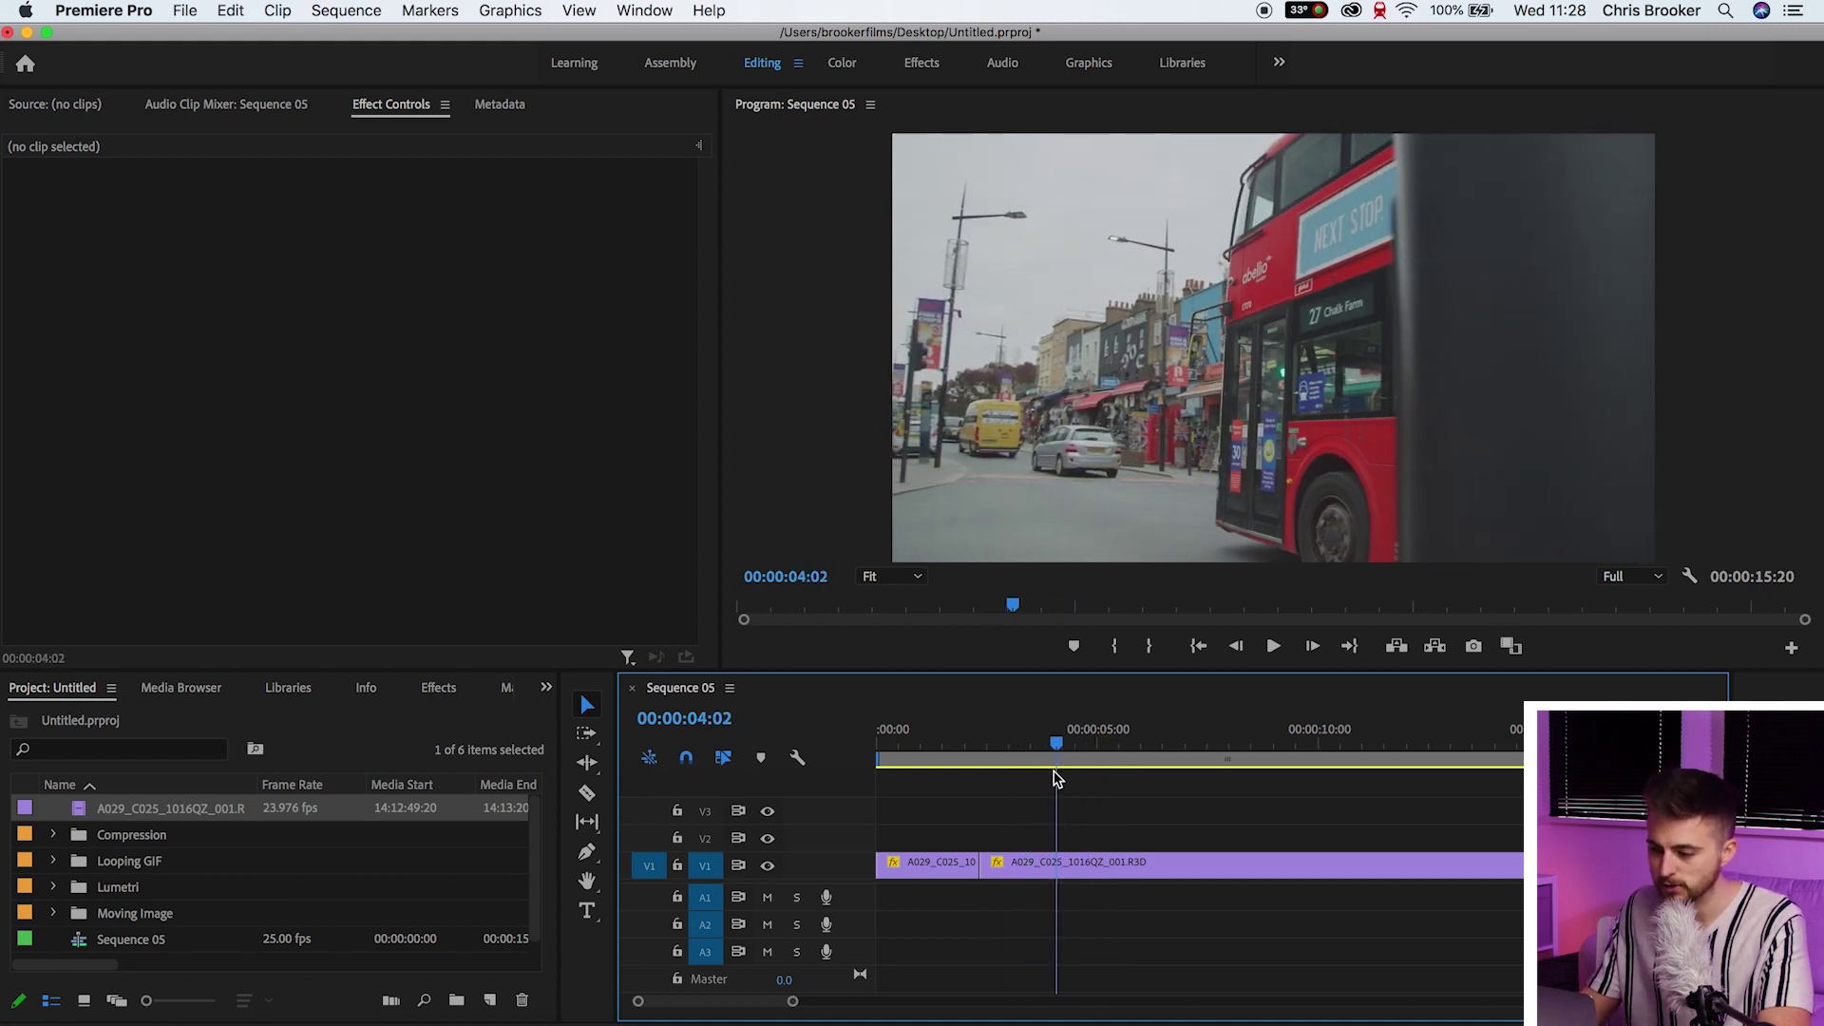
left_click_drag(1053, 757, 989, 758)
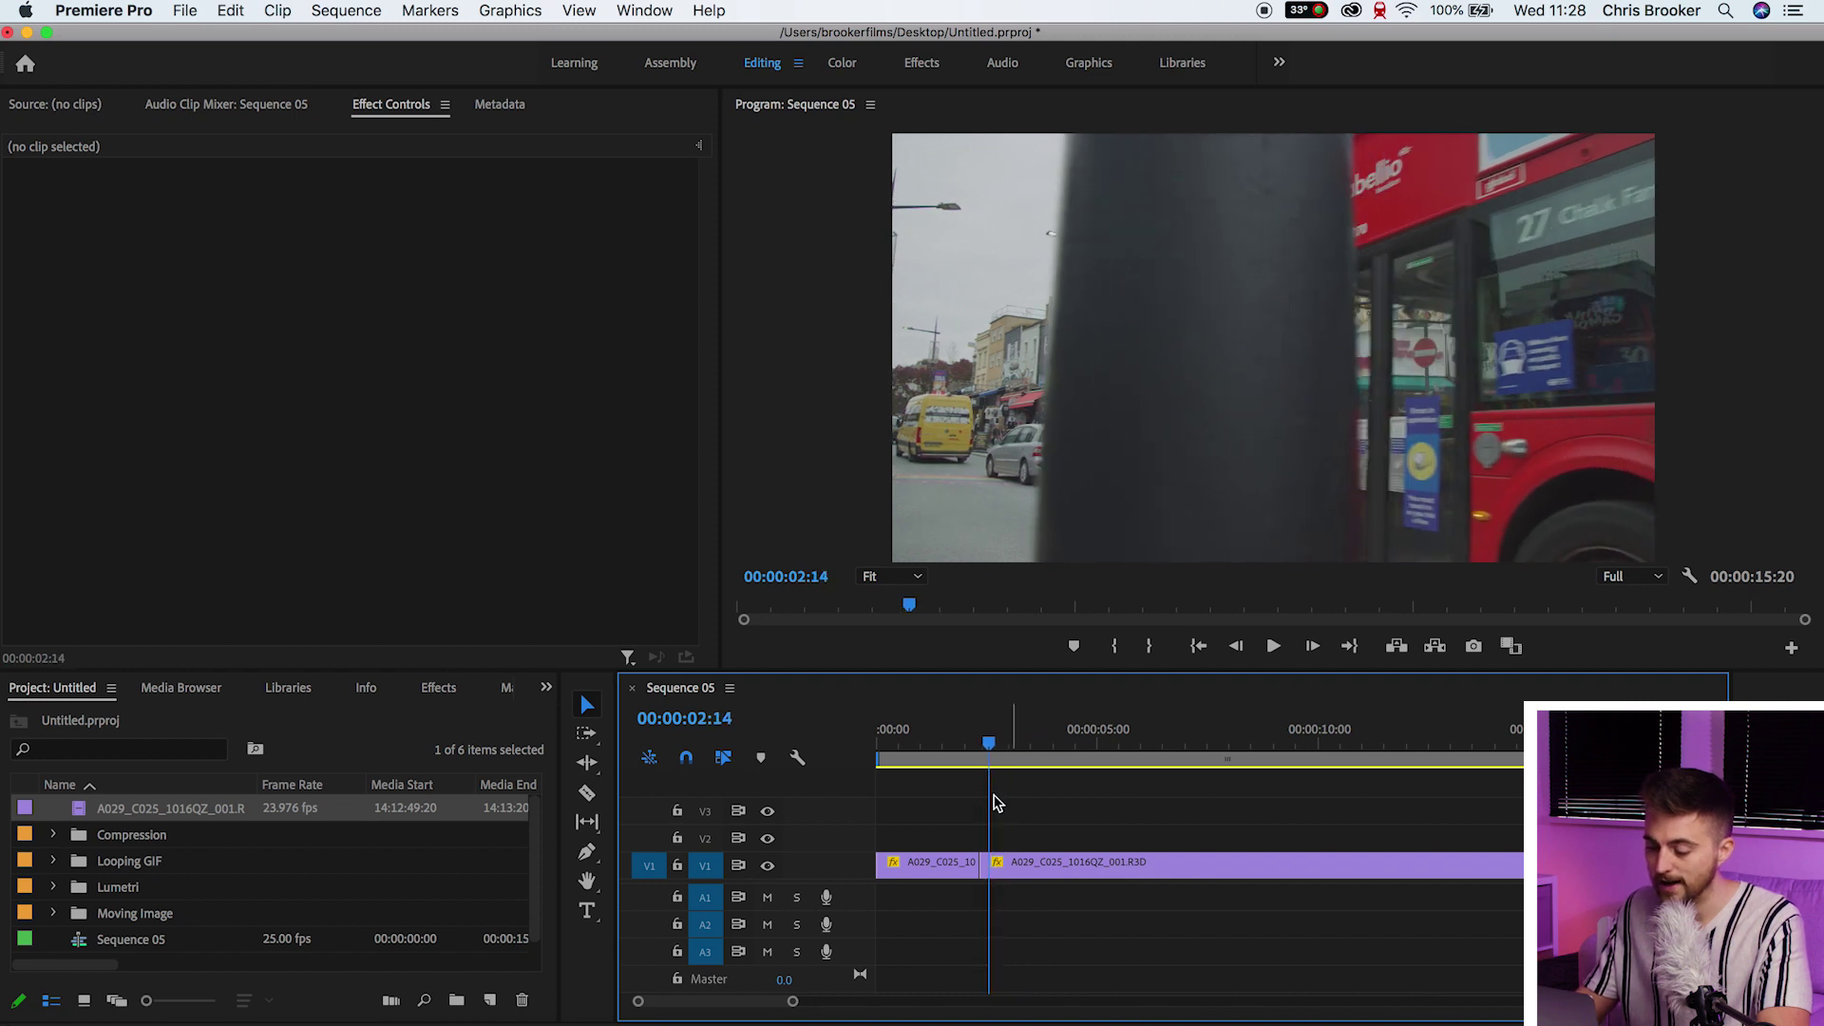
left_click_drag(992, 750, 1046, 776)
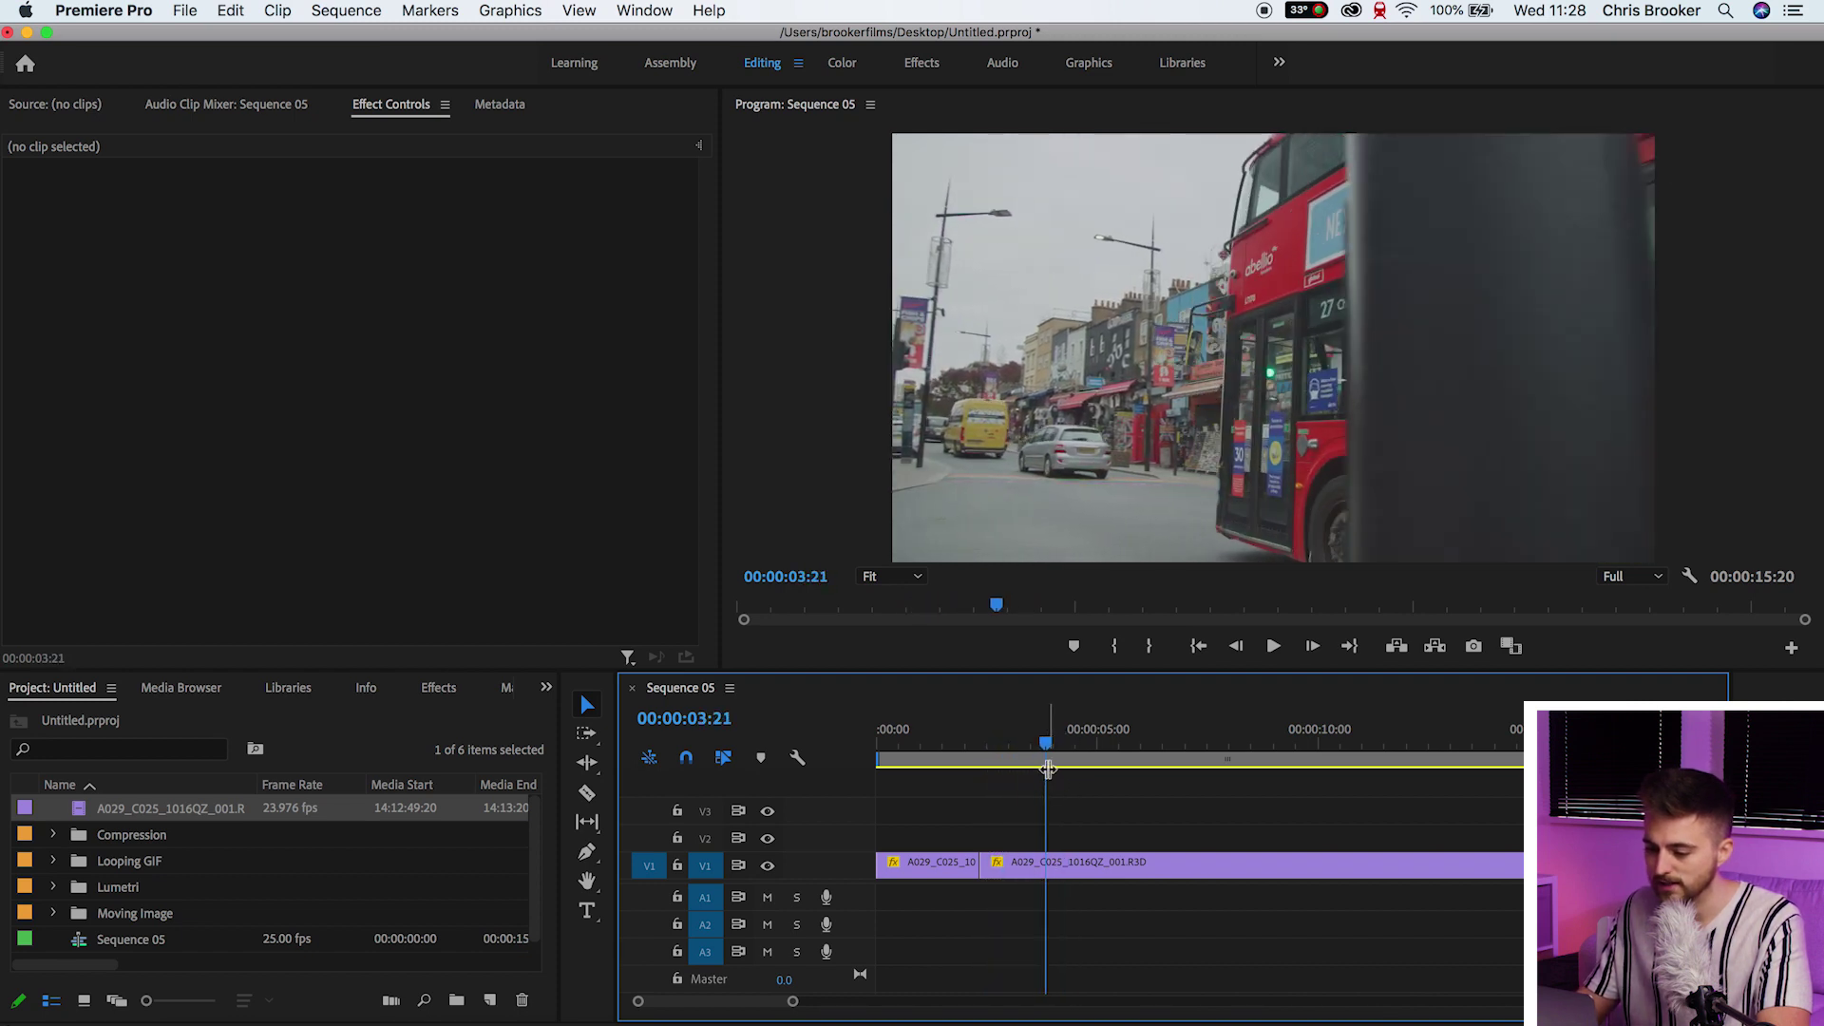
left_click(1047, 863)
key("v")
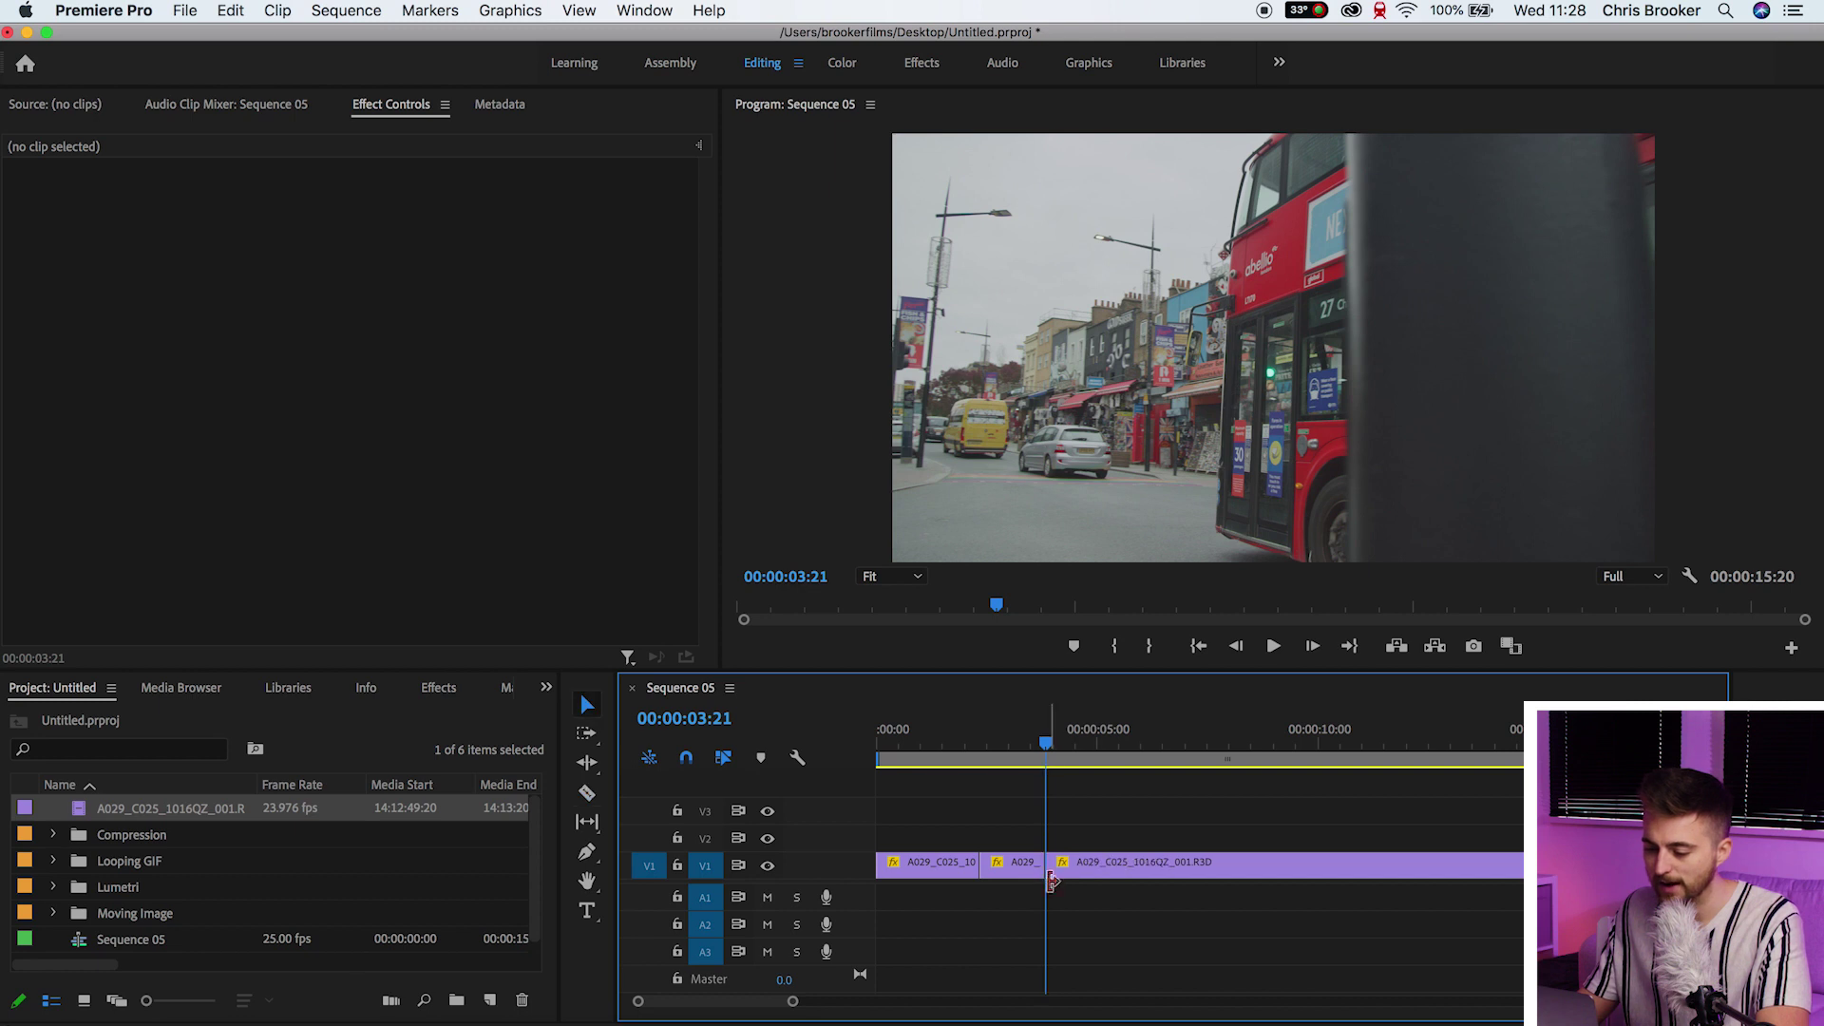
Step: Set the middle piece's speed to 250% through Speed/Duration
left_click(1016, 865)
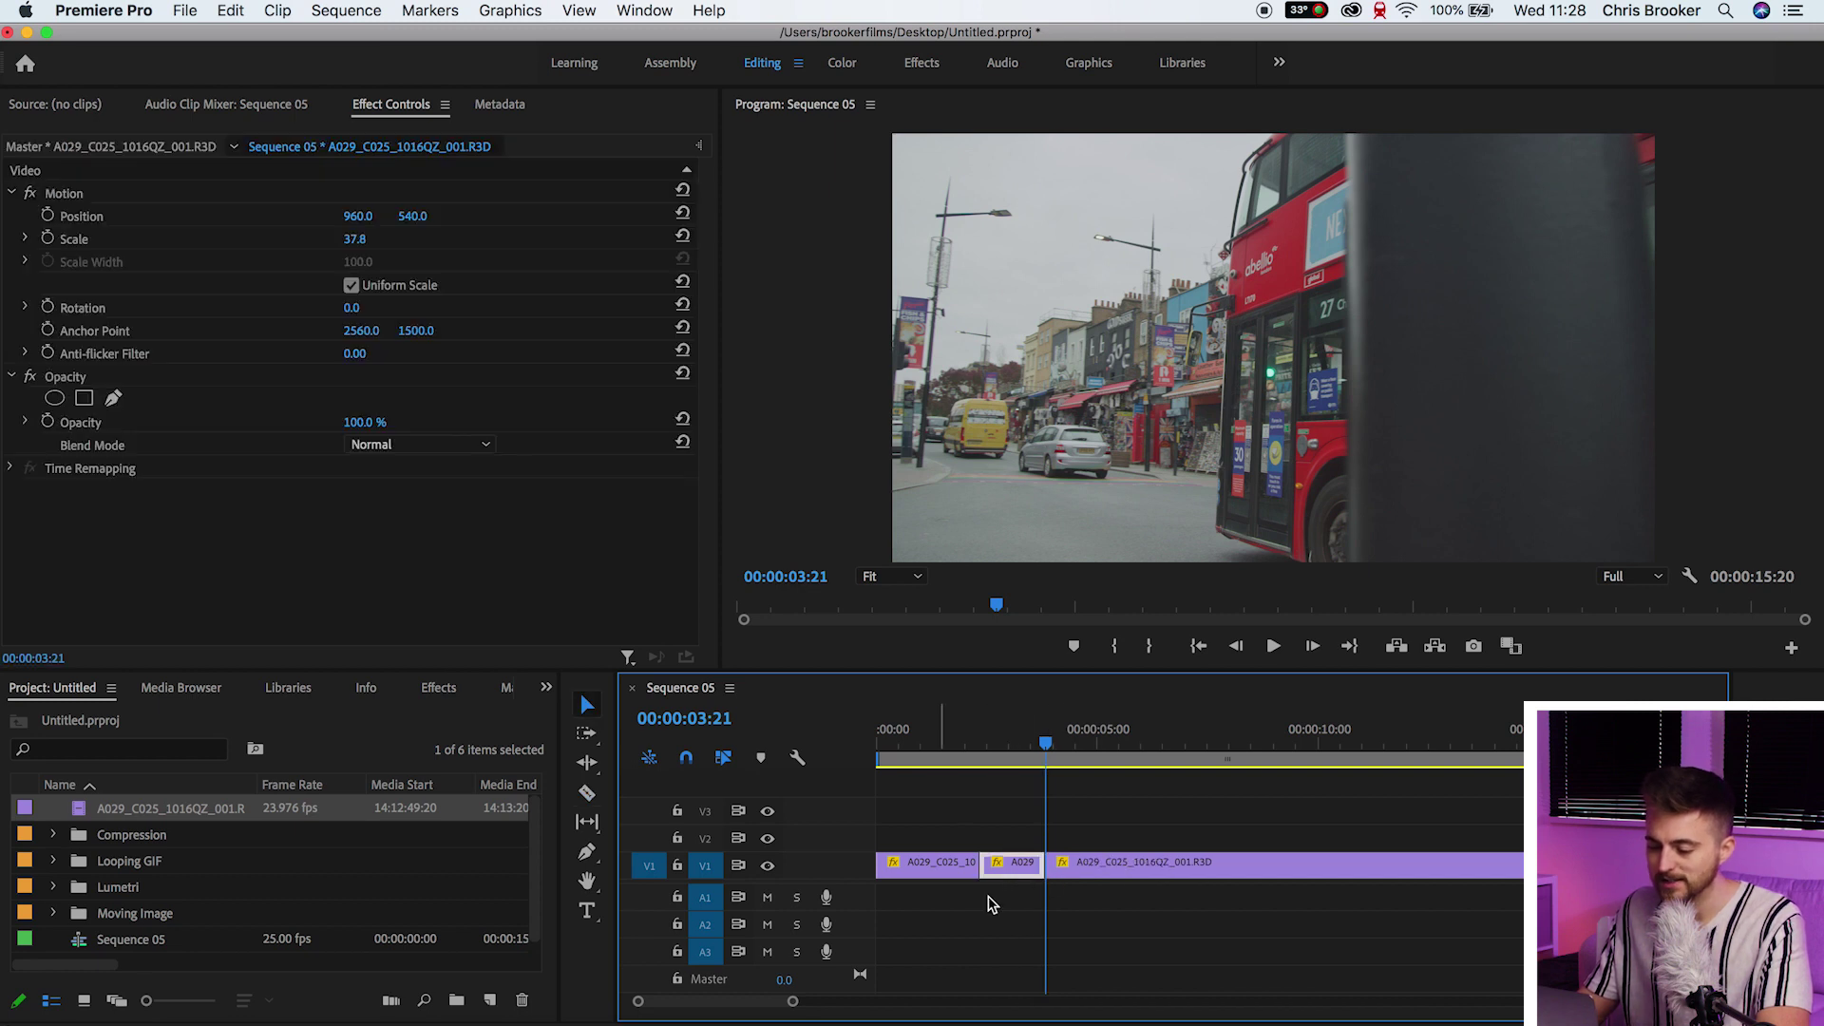
right_click(1012, 869)
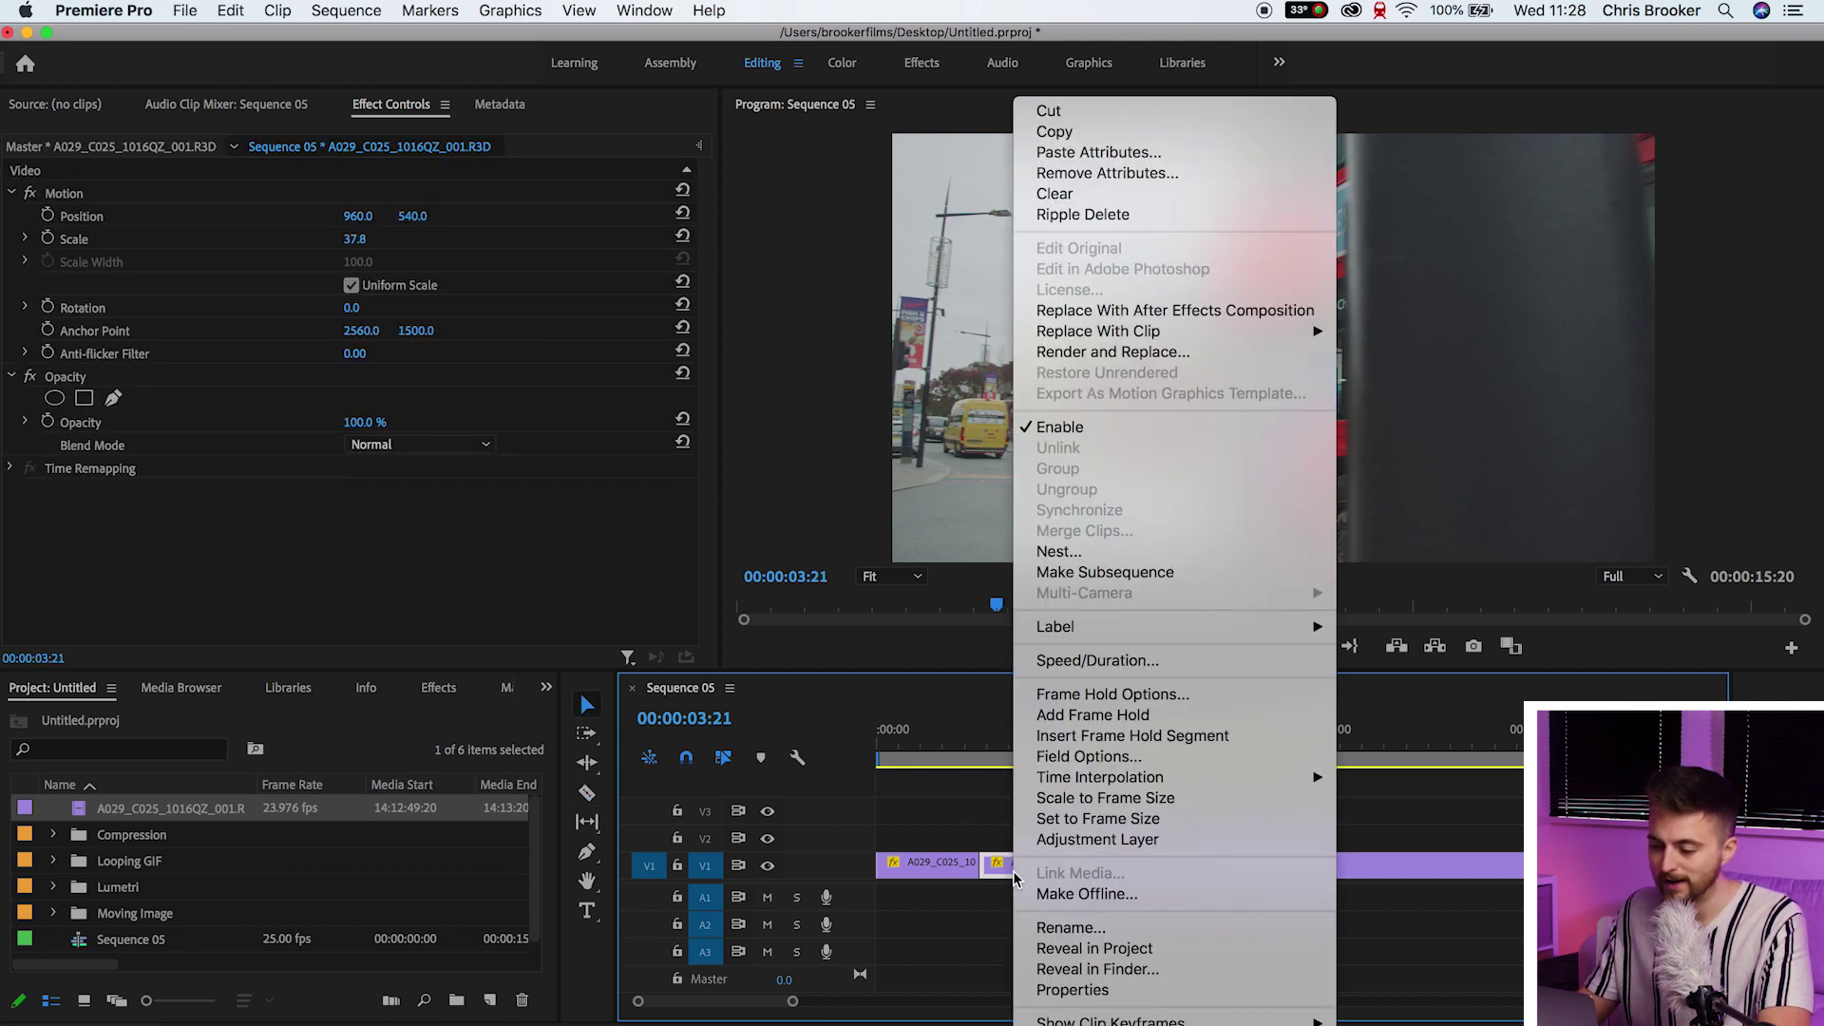
left_click(1054, 660)
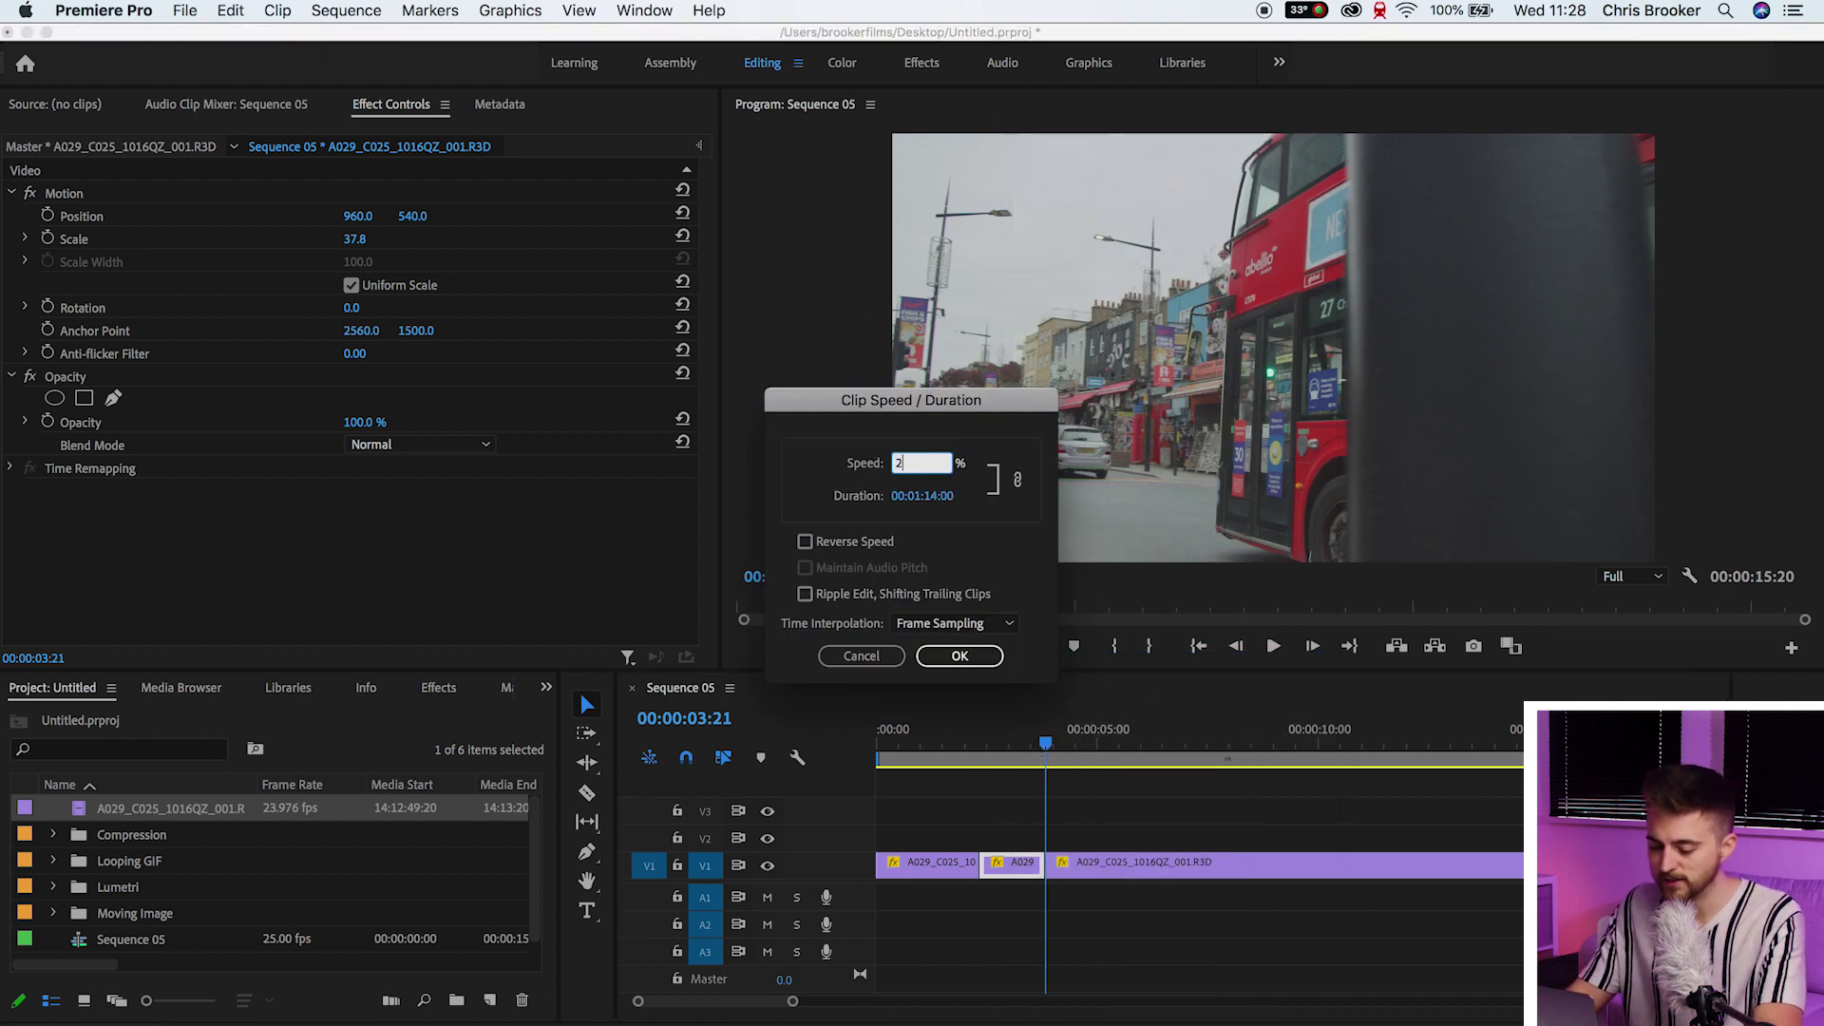
key("Return")
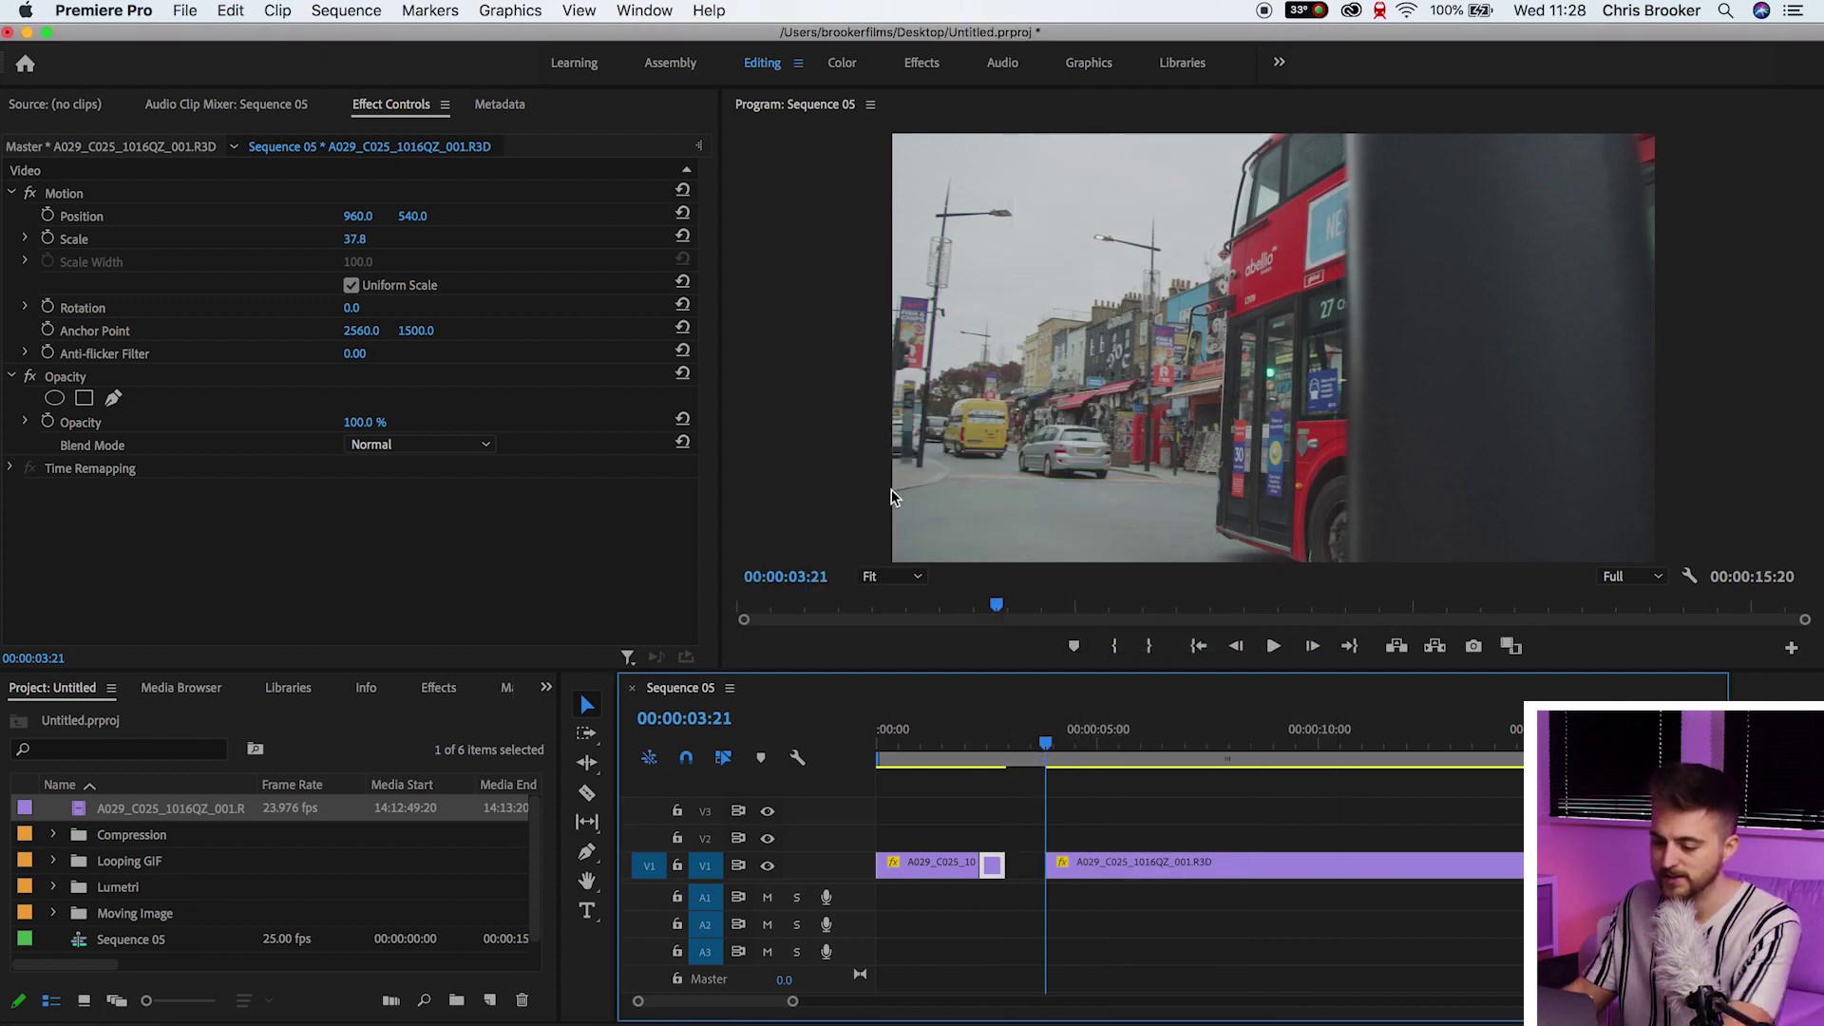
Step: Delete the gap after the sped-up piece, shortening Sequence 05 to 00:00:14:23
left_click(1019, 826)
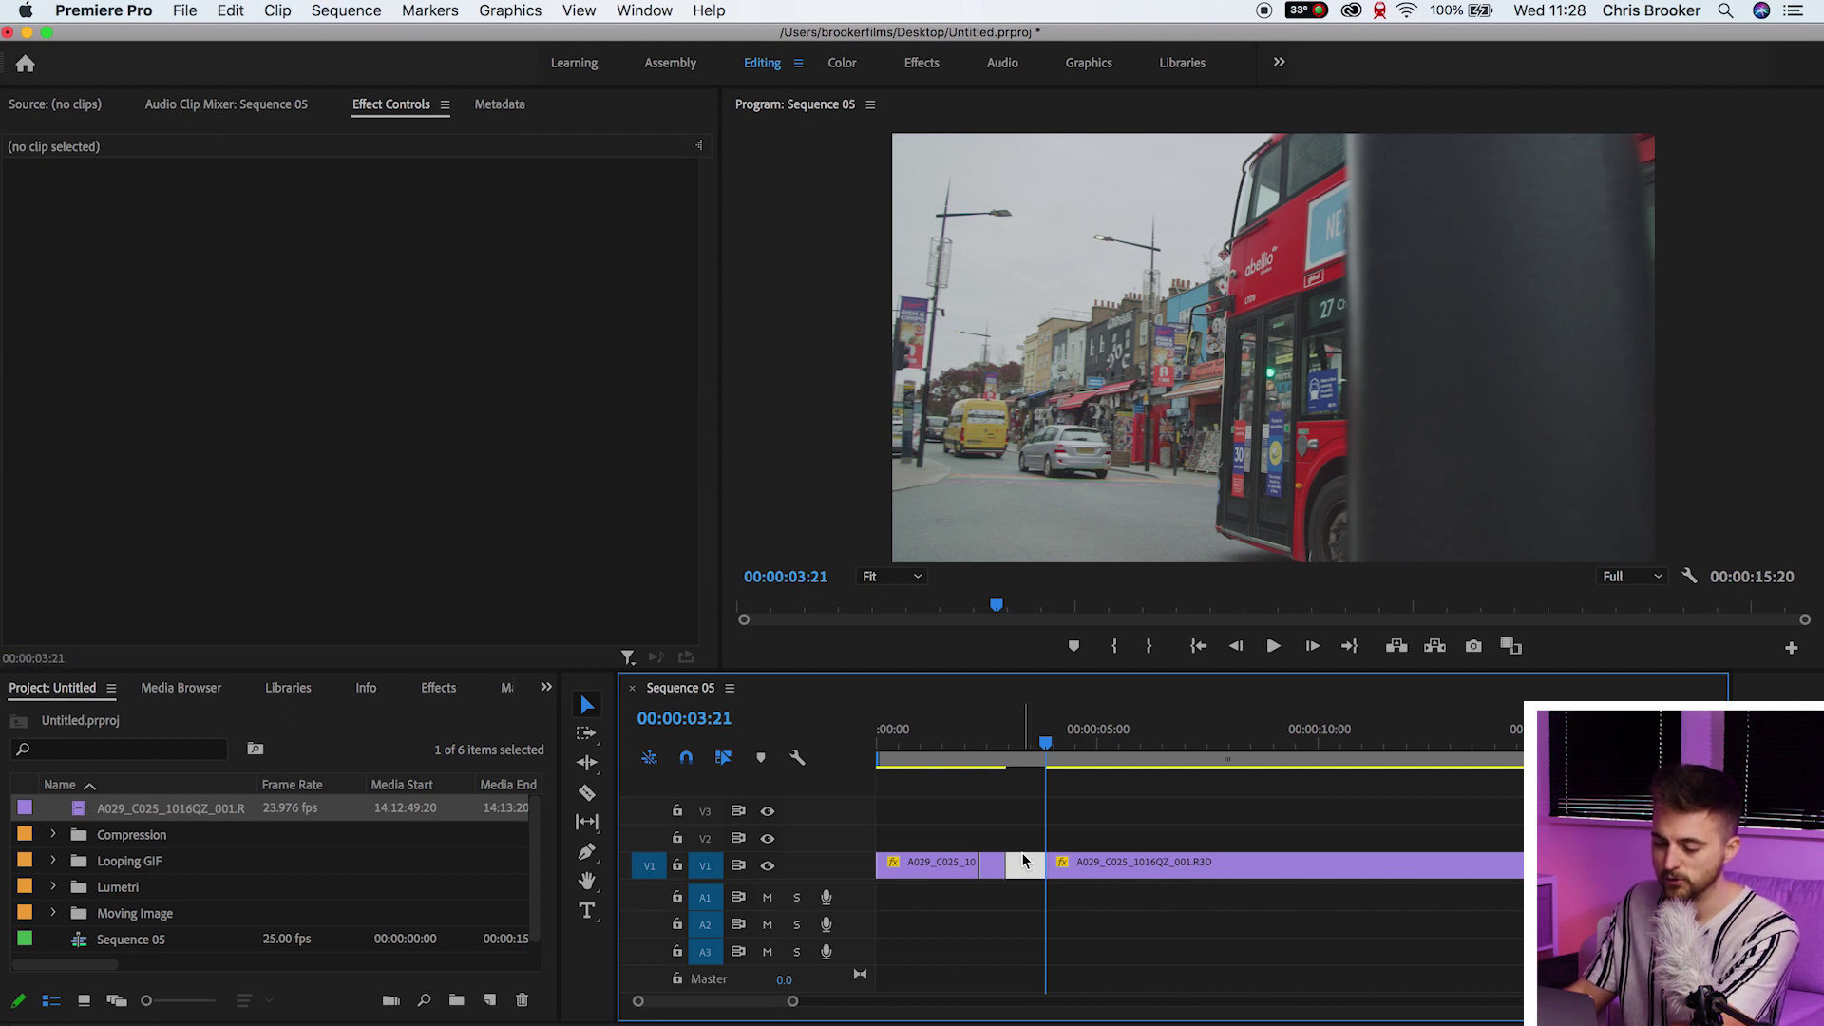
key("Delete")
left_click_drag(1007, 745, 950, 750)
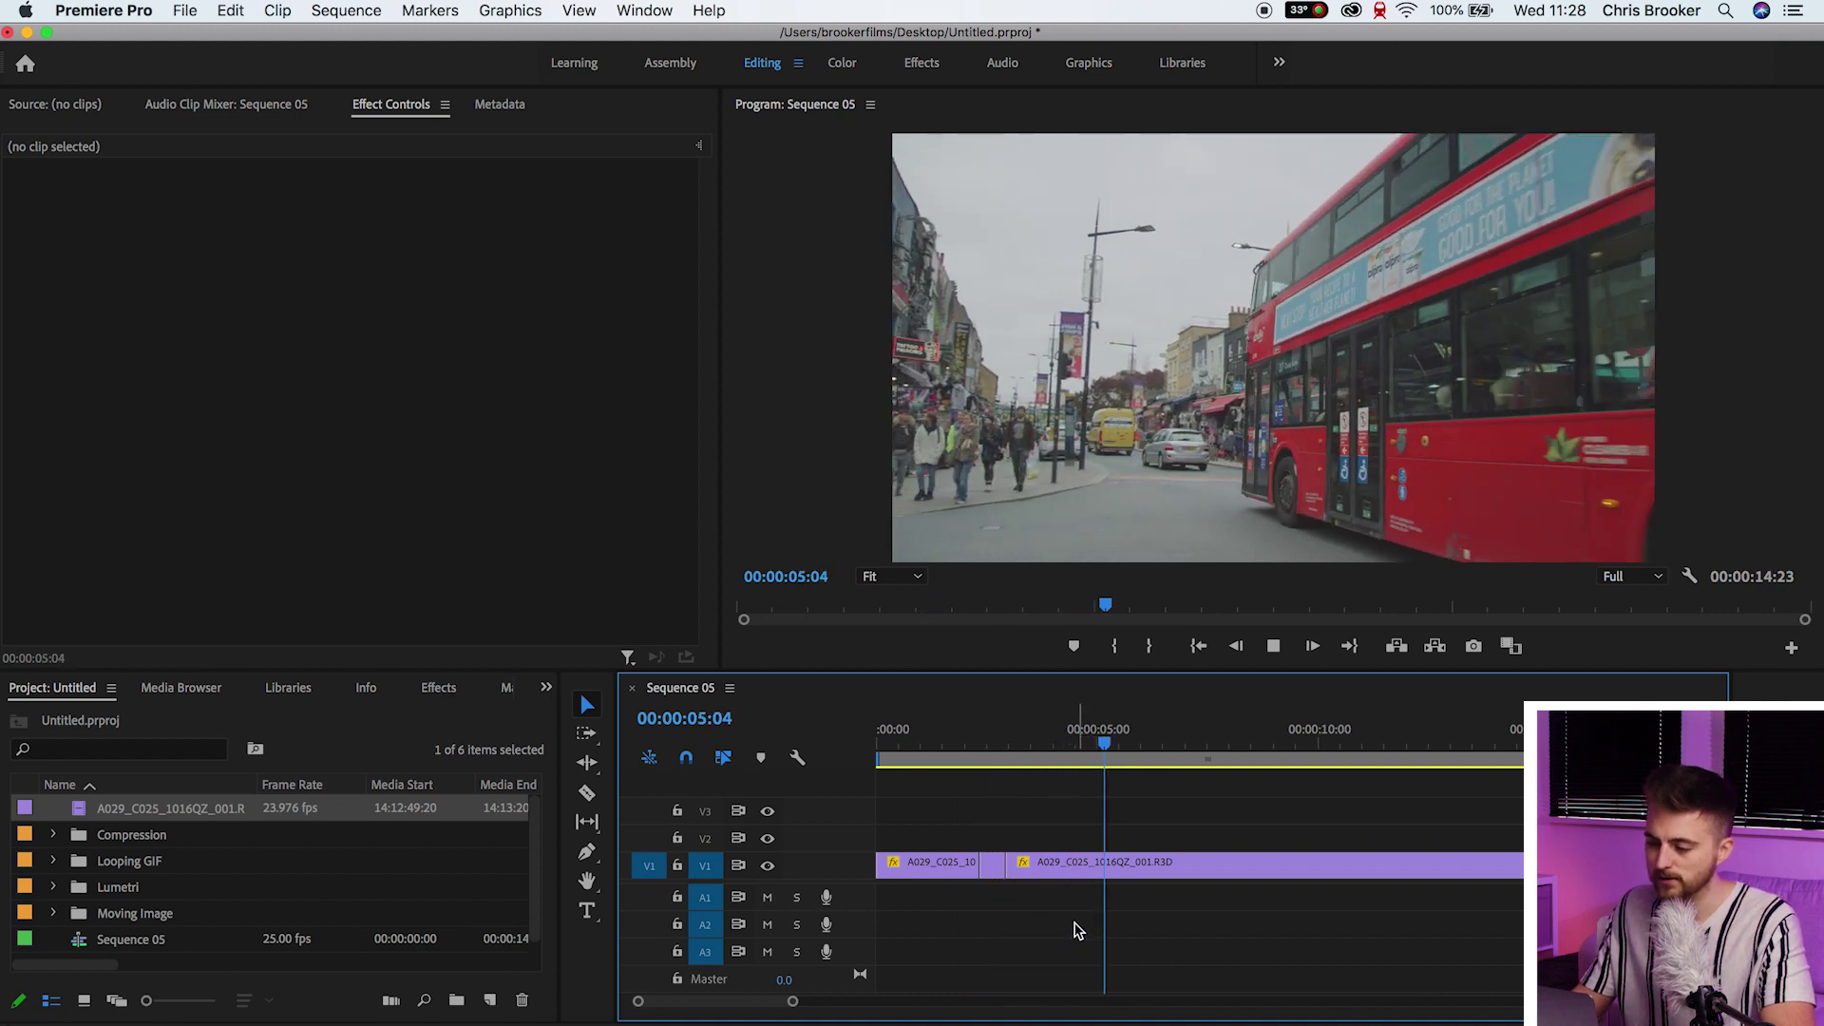
Step: Razor the 200% clip at 00:00:04:23
key("space")
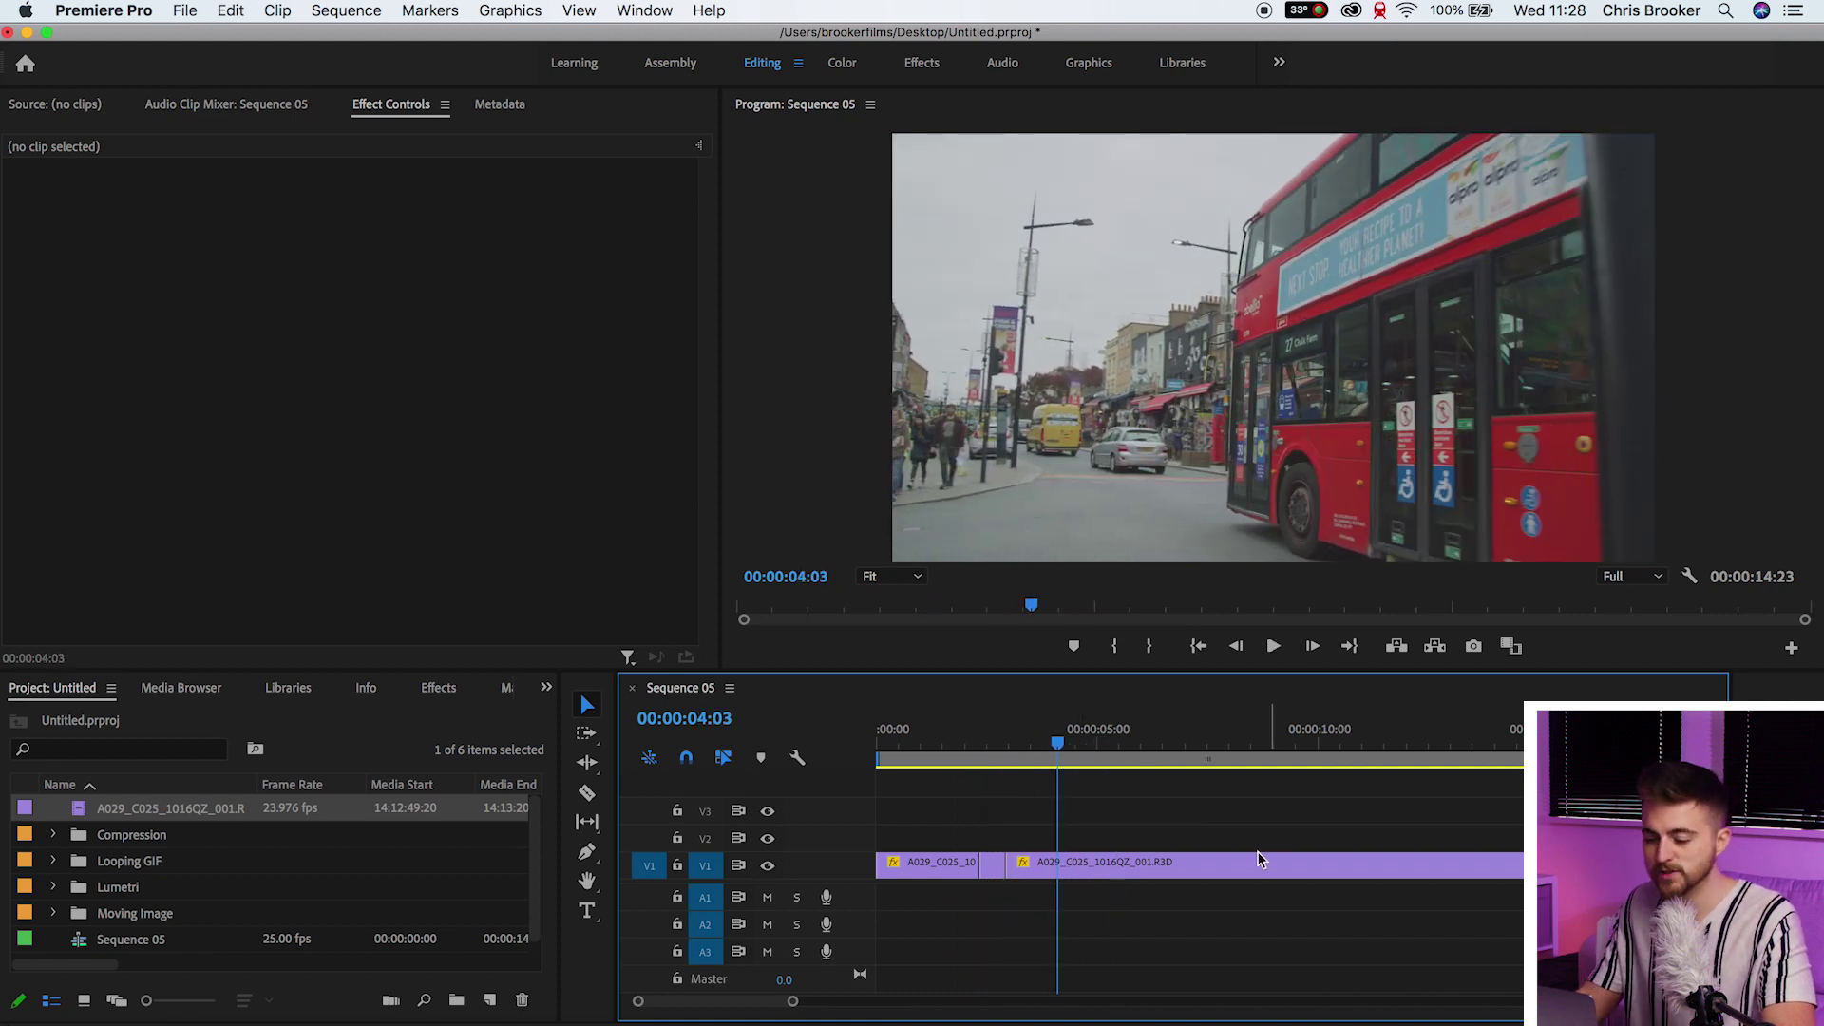
left_click(1097, 874)
left_click(1033, 743)
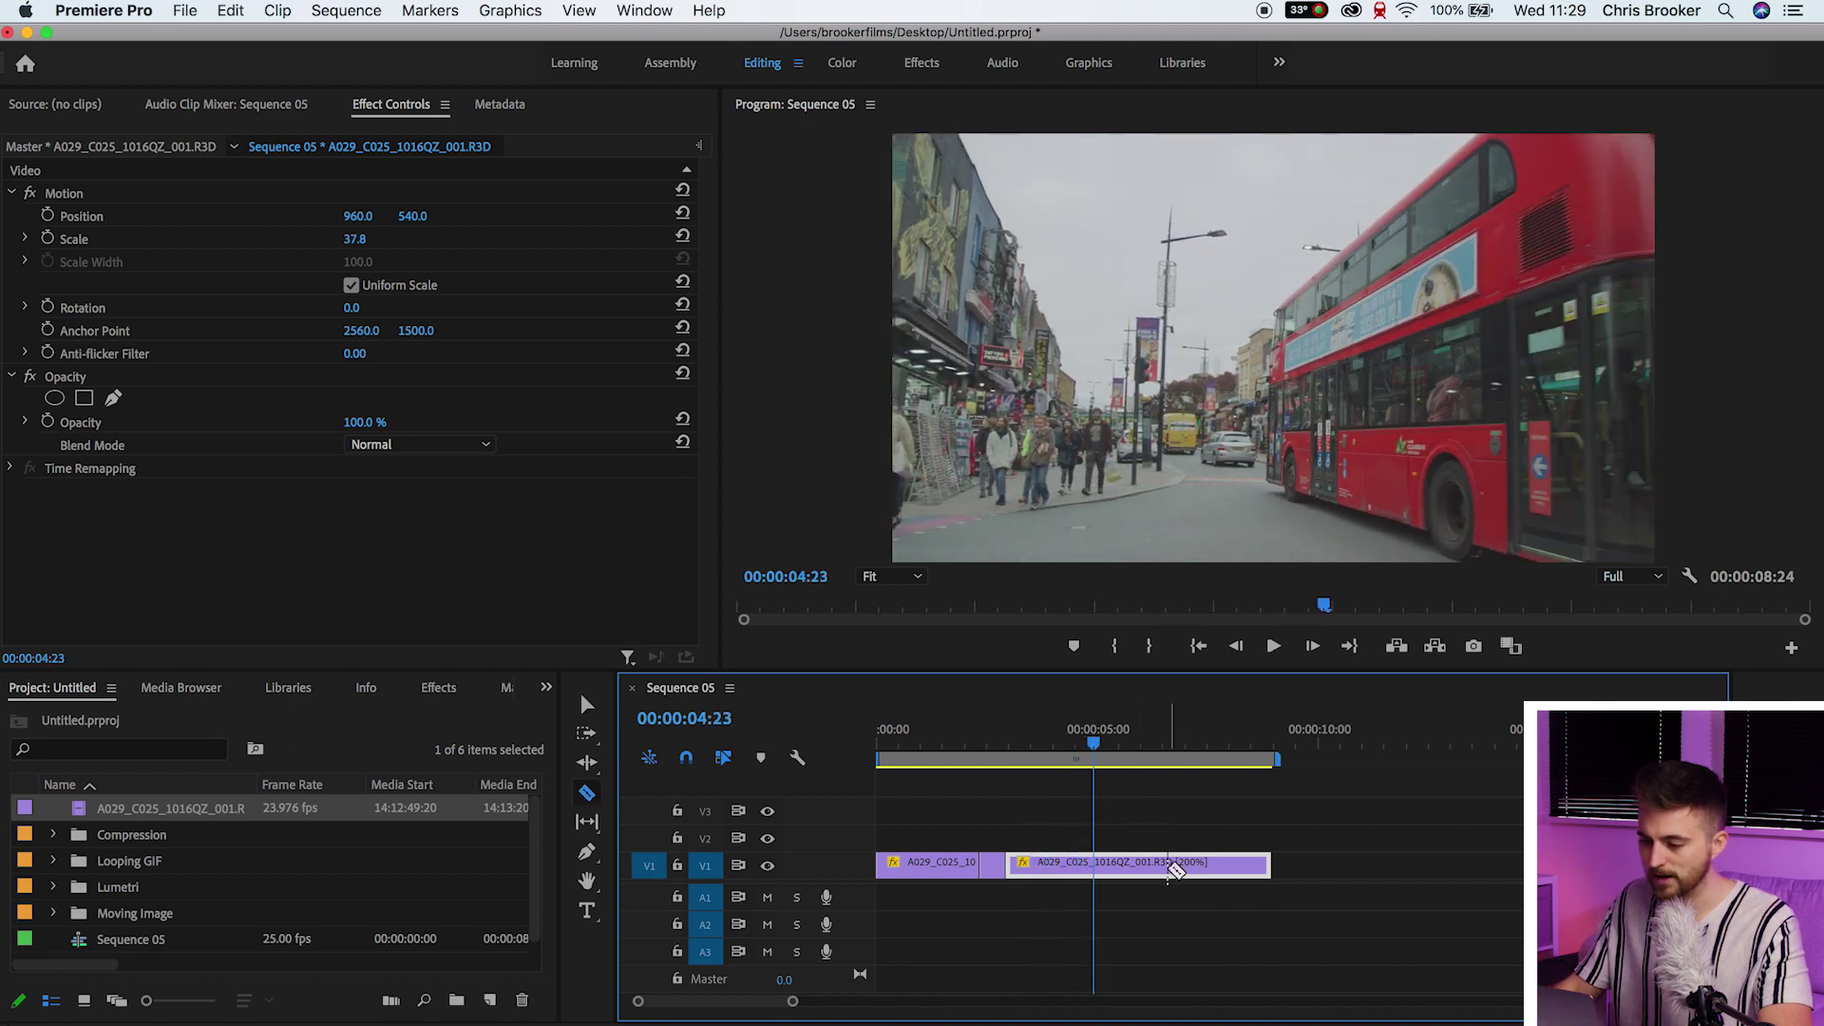
key("space")
key("c")
left_click(1097, 864)
key("v")
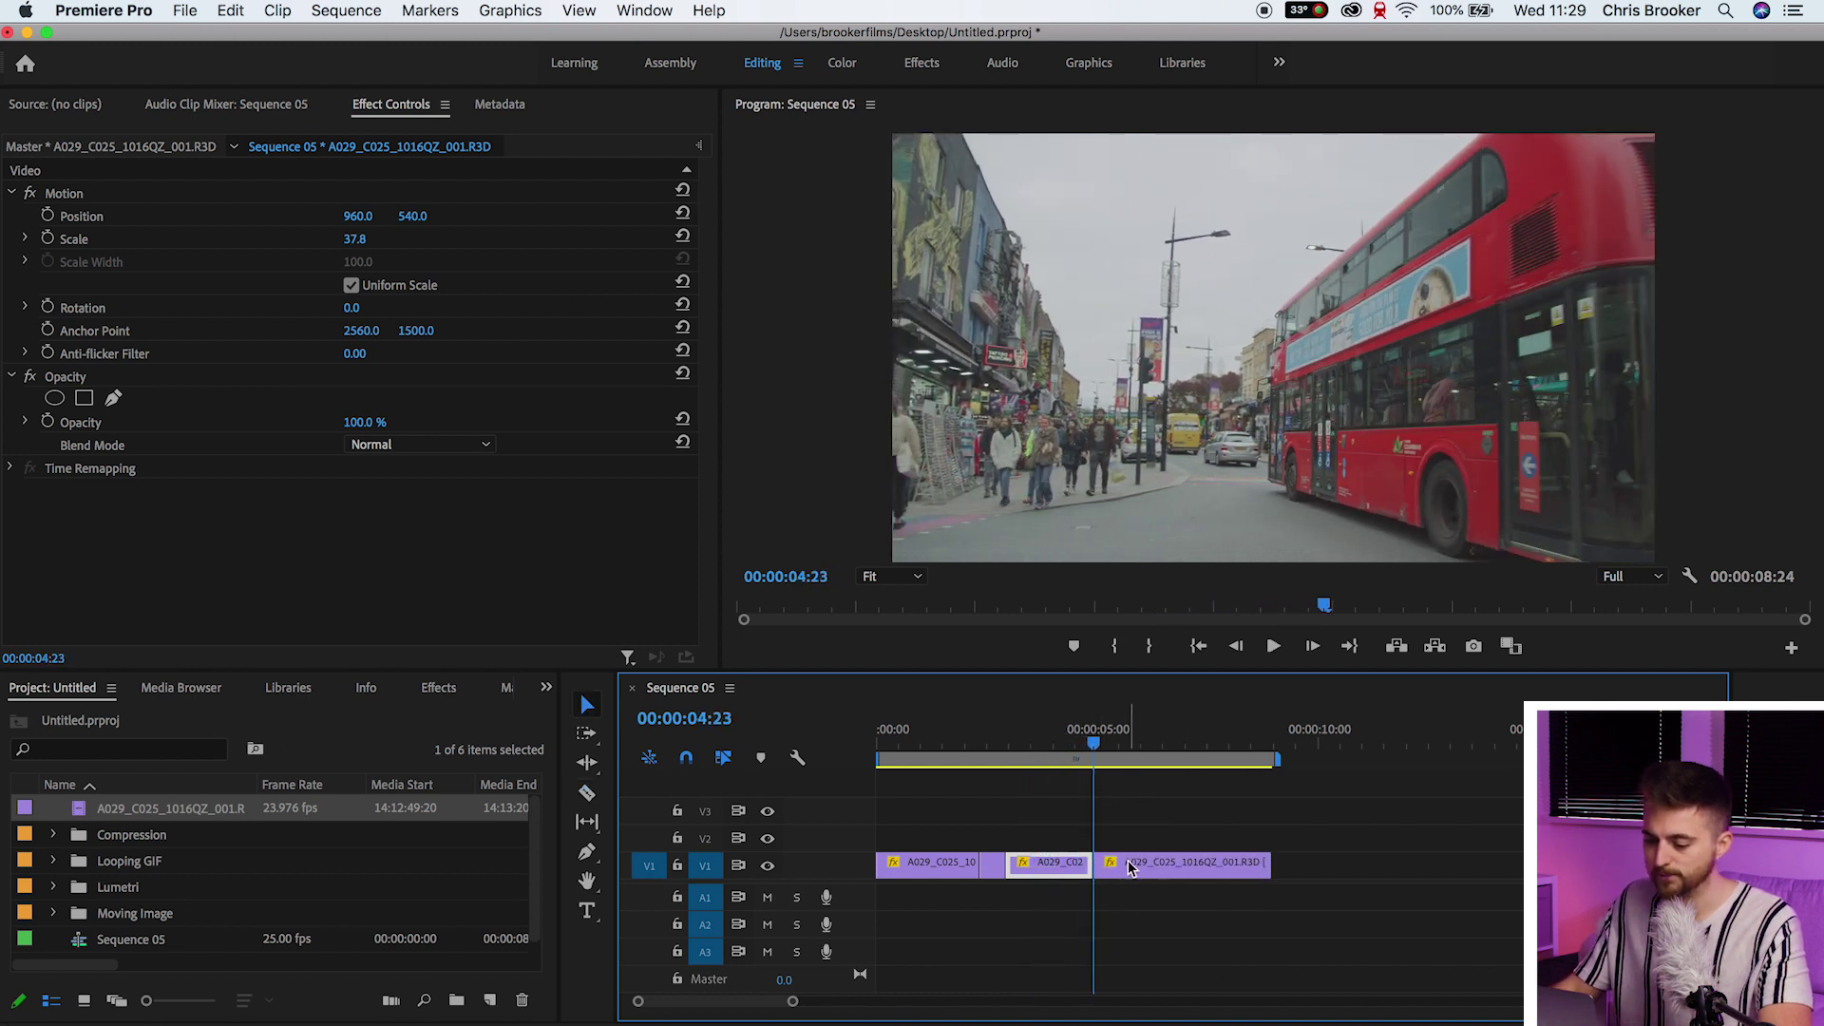
Step: Return the piece after the cut to 100% speed and play back the ramp
right_click(1107, 865)
left_click(1220, 662)
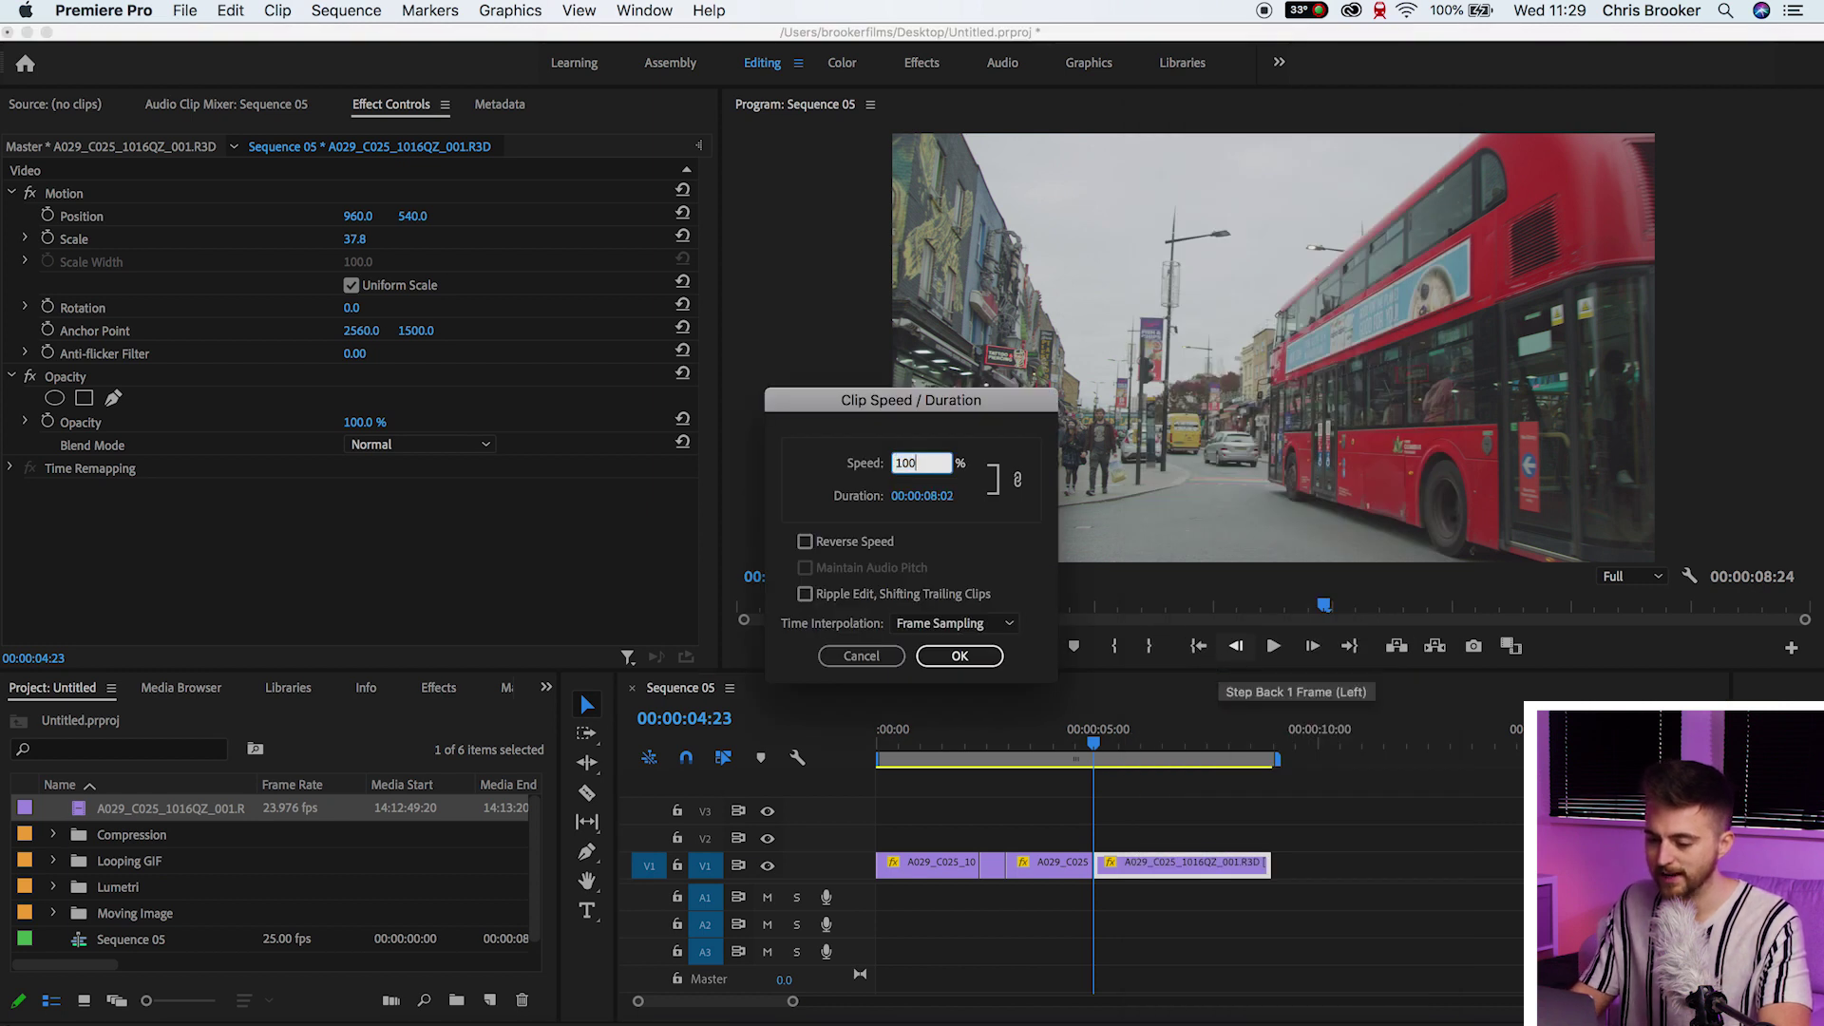
key("Return")
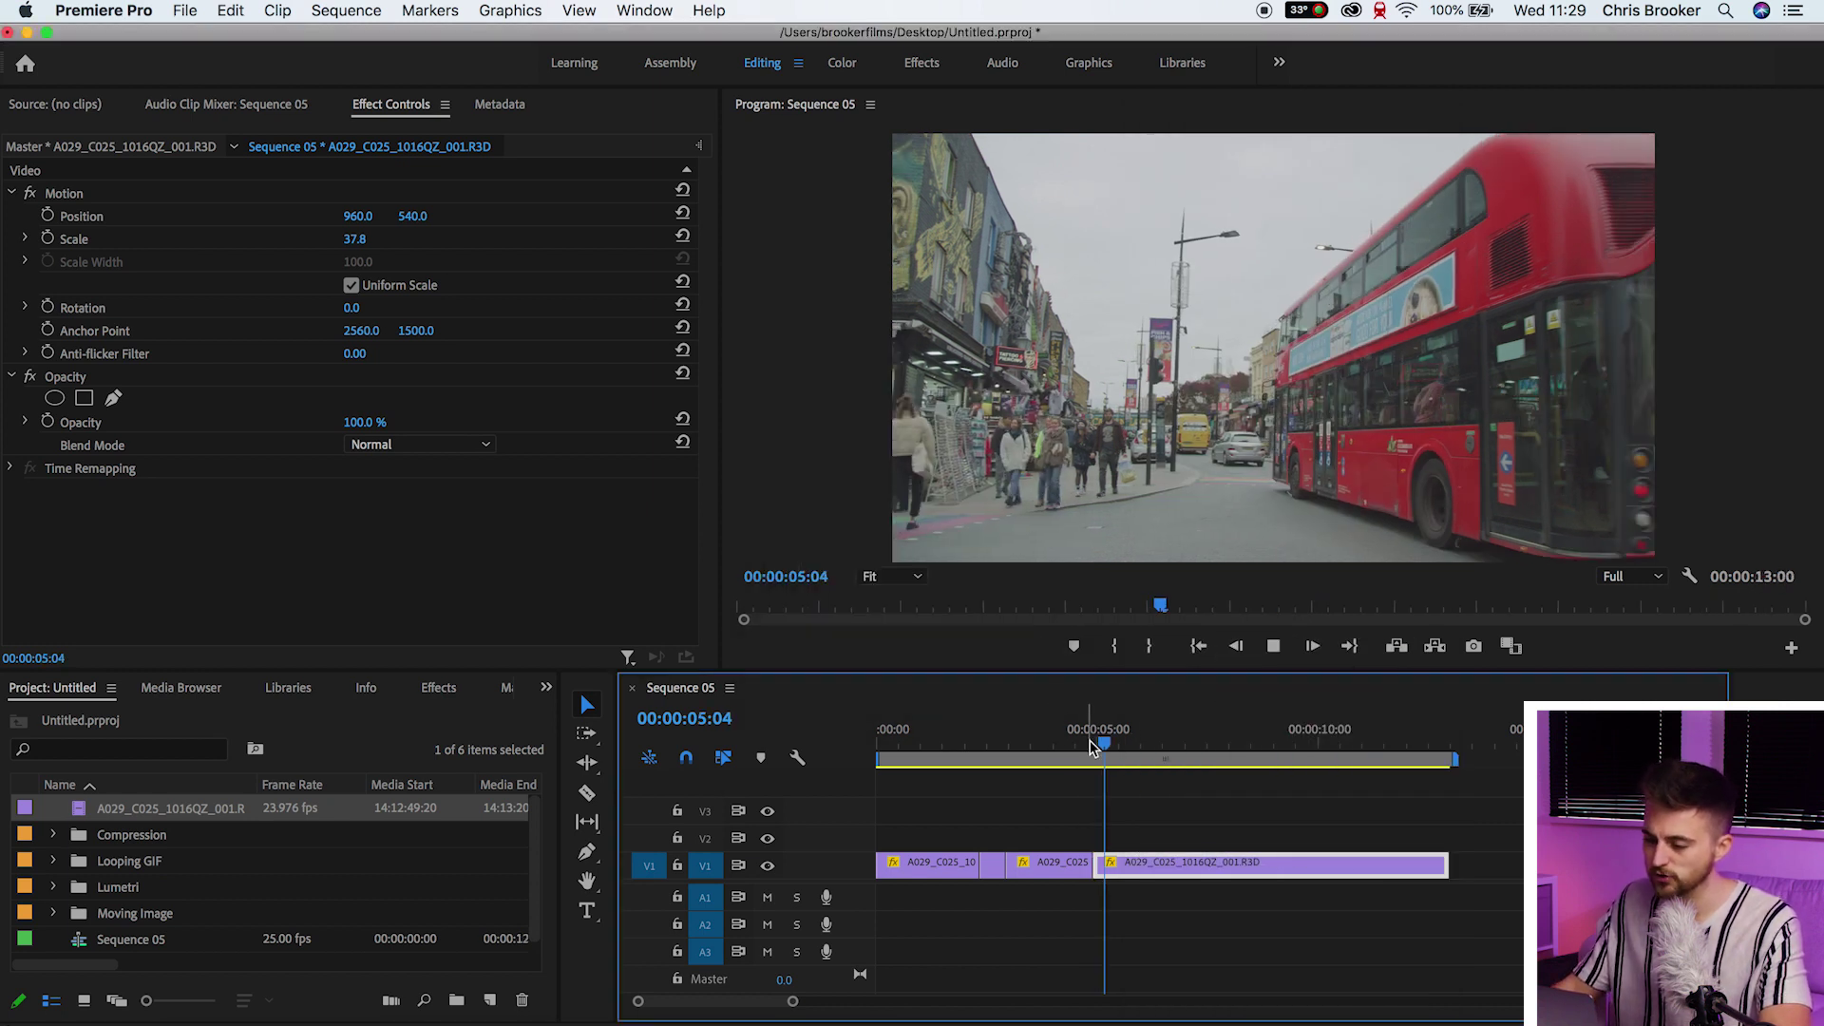
left_click(1051, 747)
left_click_drag(1051, 746, 1044, 746)
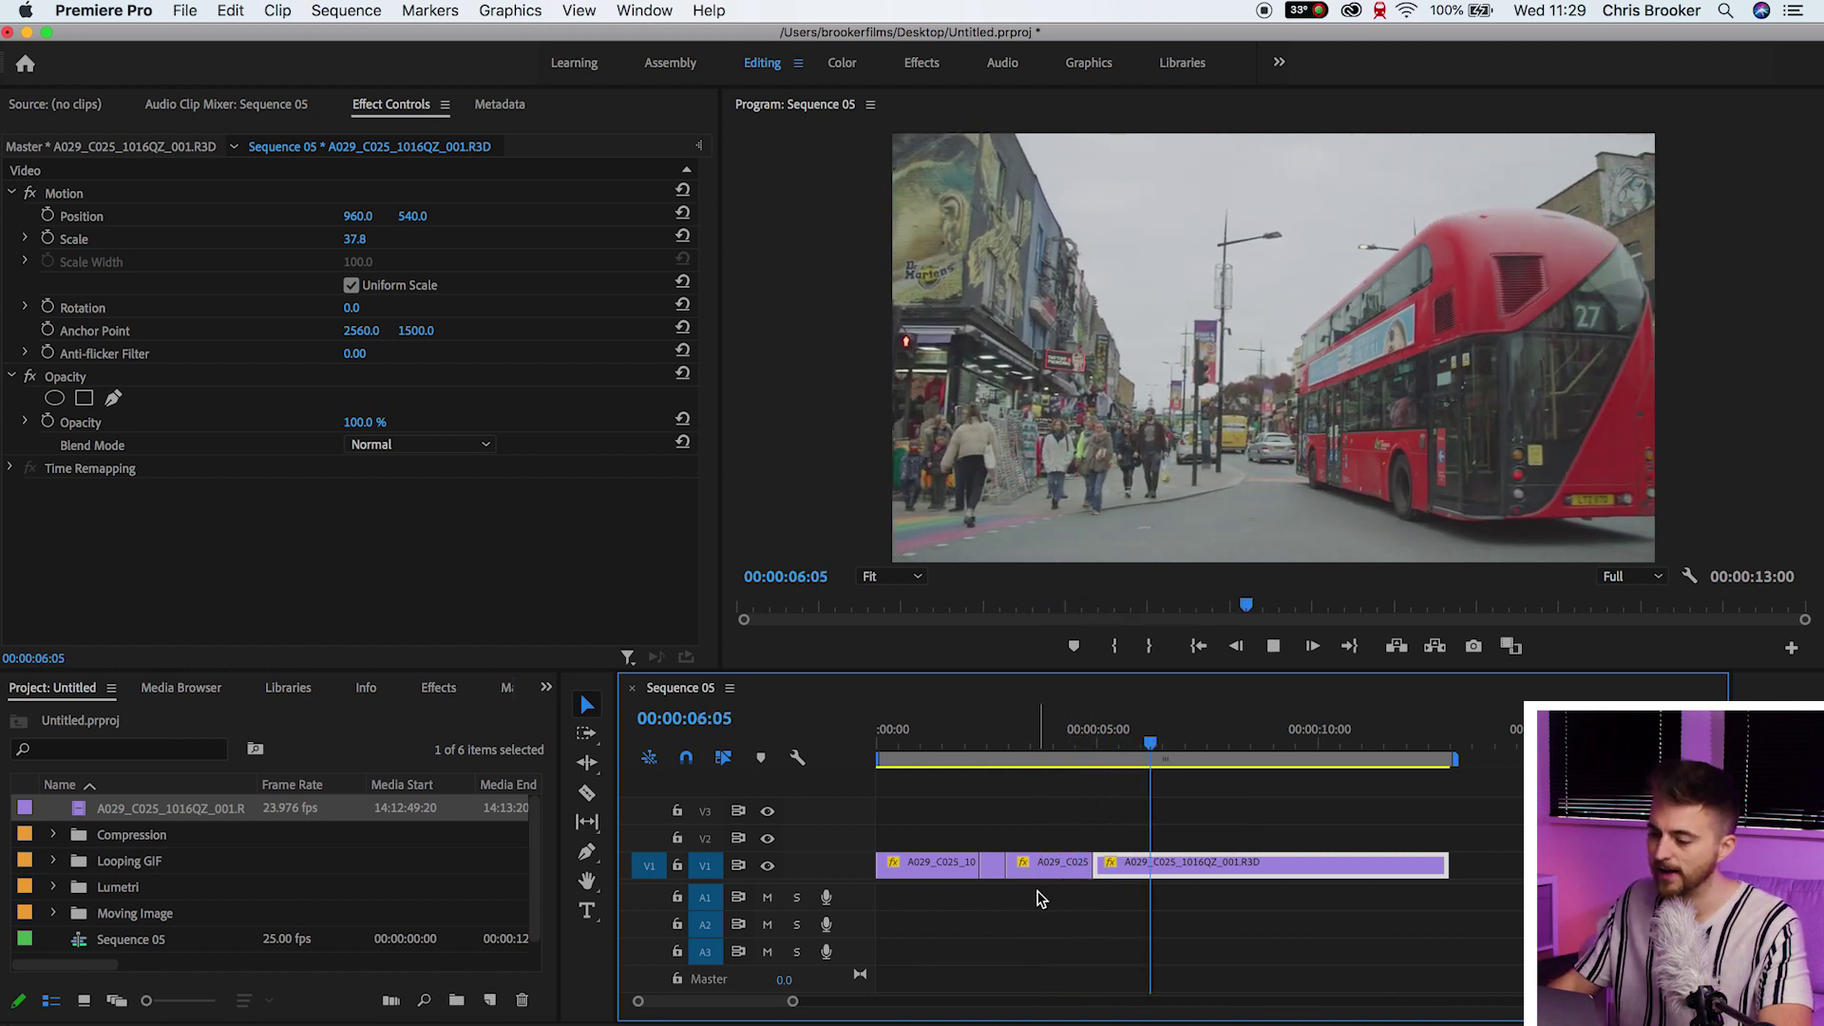
key("space")
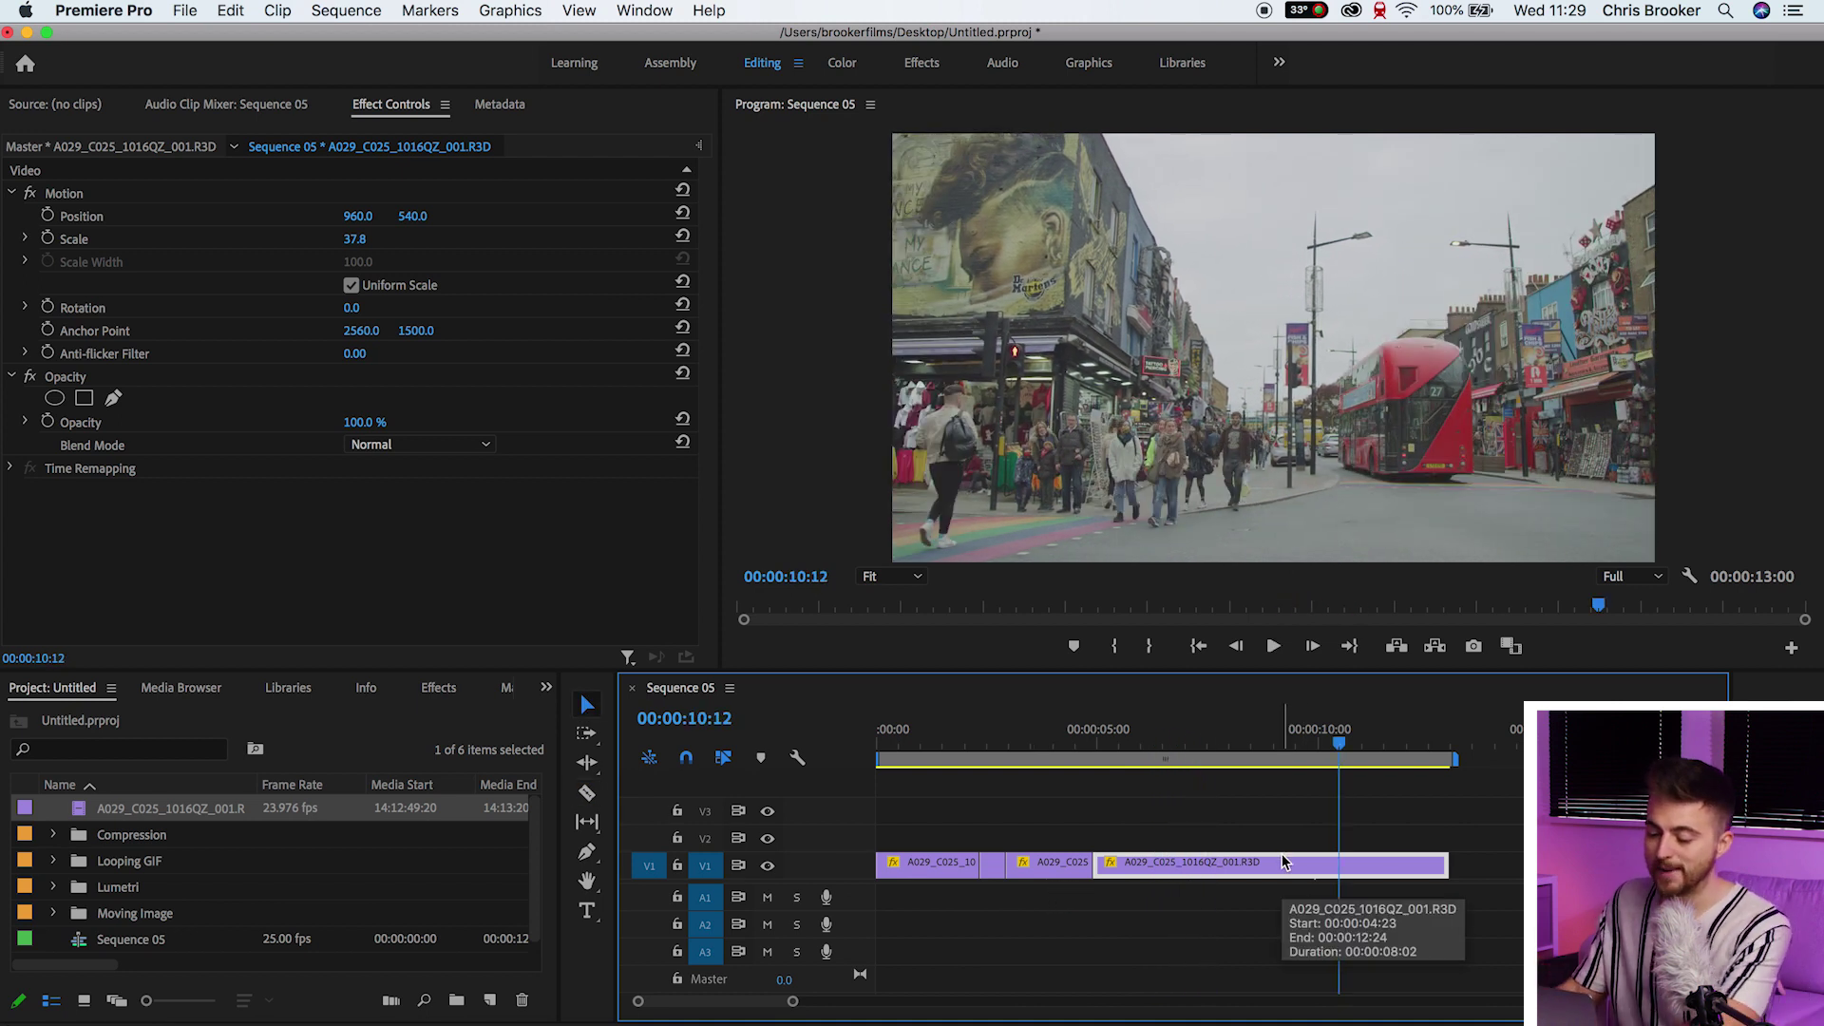
Step: Delete the two later clip pieces and extend the sped-up clip to 00:00:08:18
key("Delete")
left_click(951, 732)
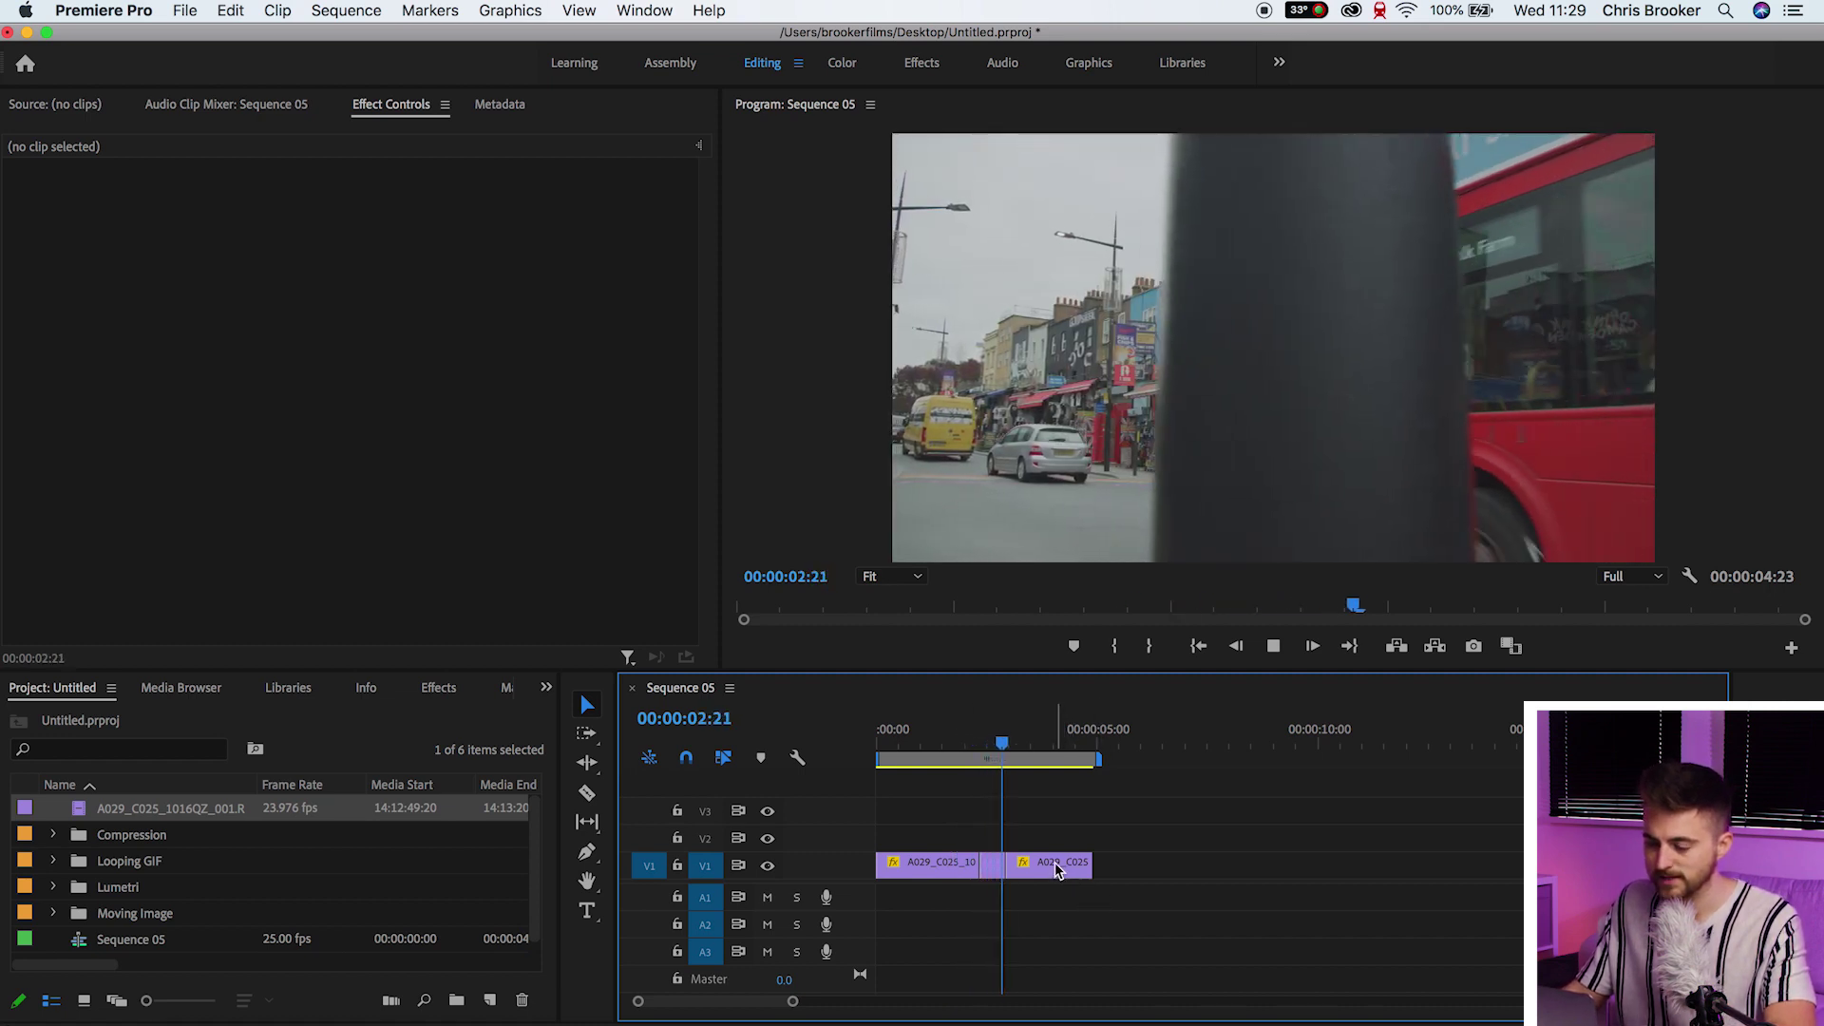
key("space")
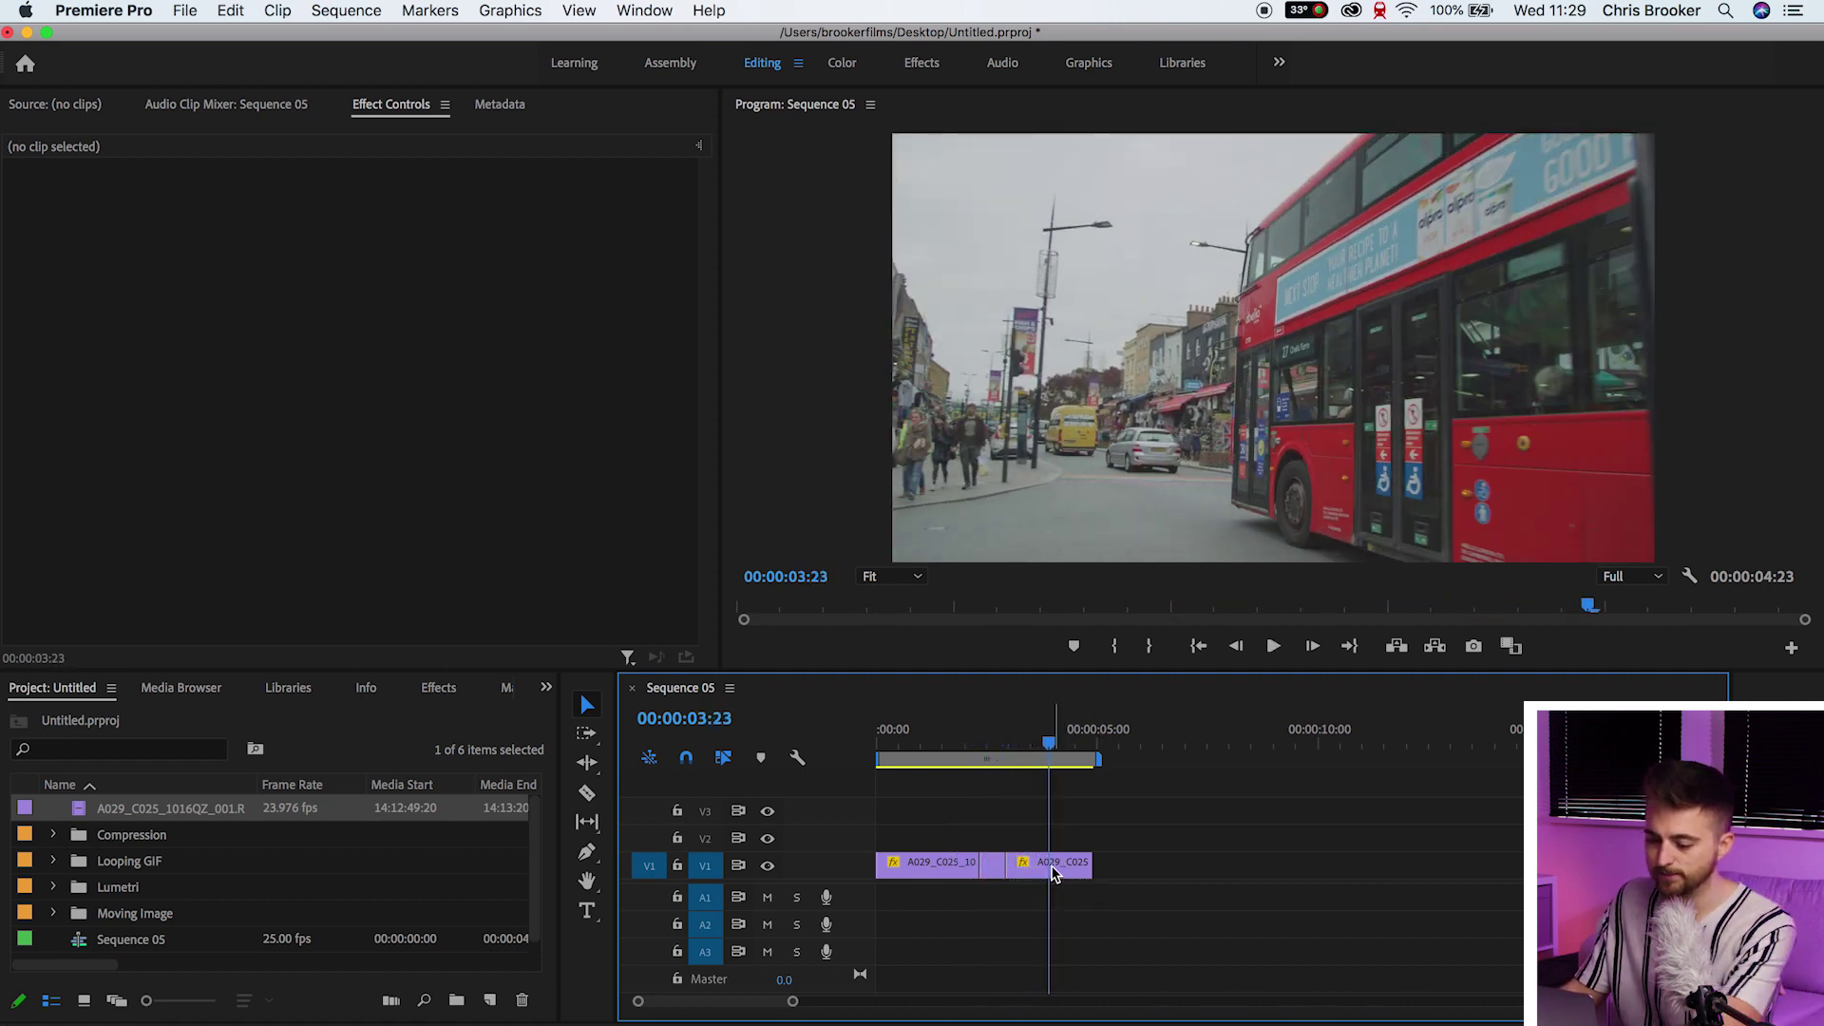
left_click(1053, 866)
key("Delete")
left_click_drag(1006, 866, 1260, 866)
Step: Speed the extended clip up to 995.28% and fit the sequence in the timeline
left_click(887, 750)
key("space")
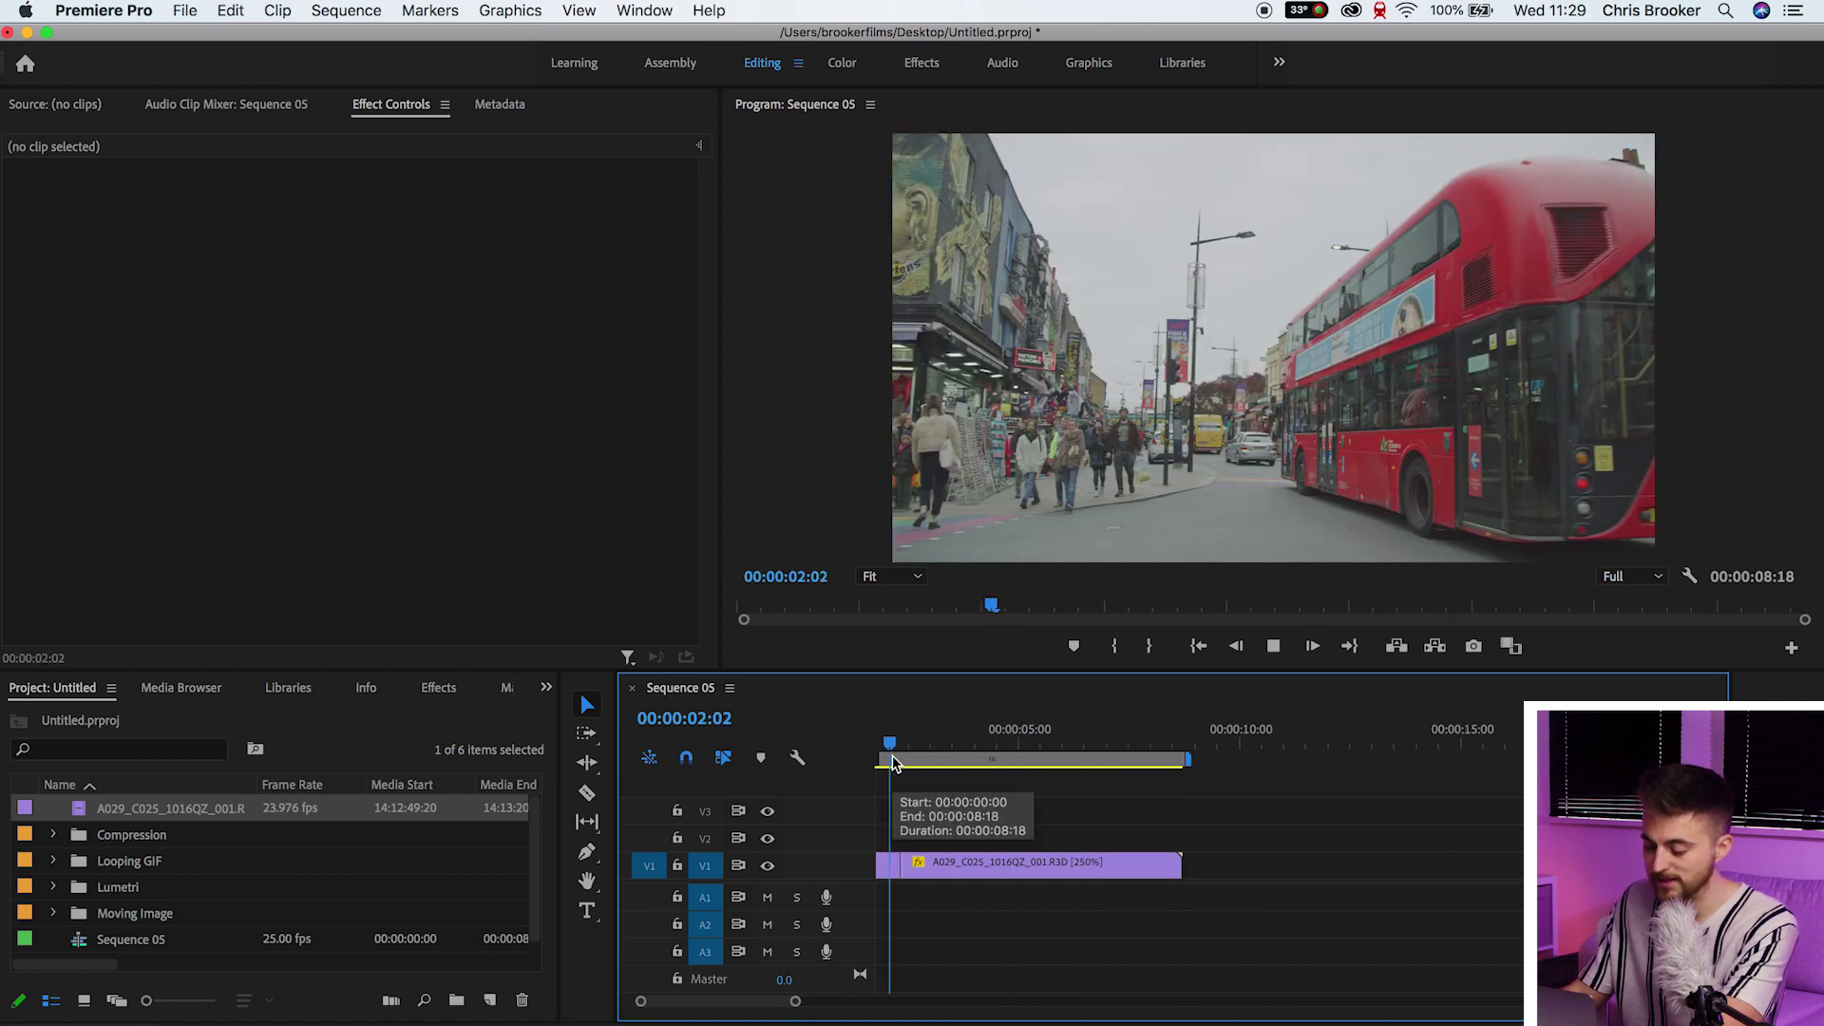
right_click(1078, 874)
left_click(1166, 656)
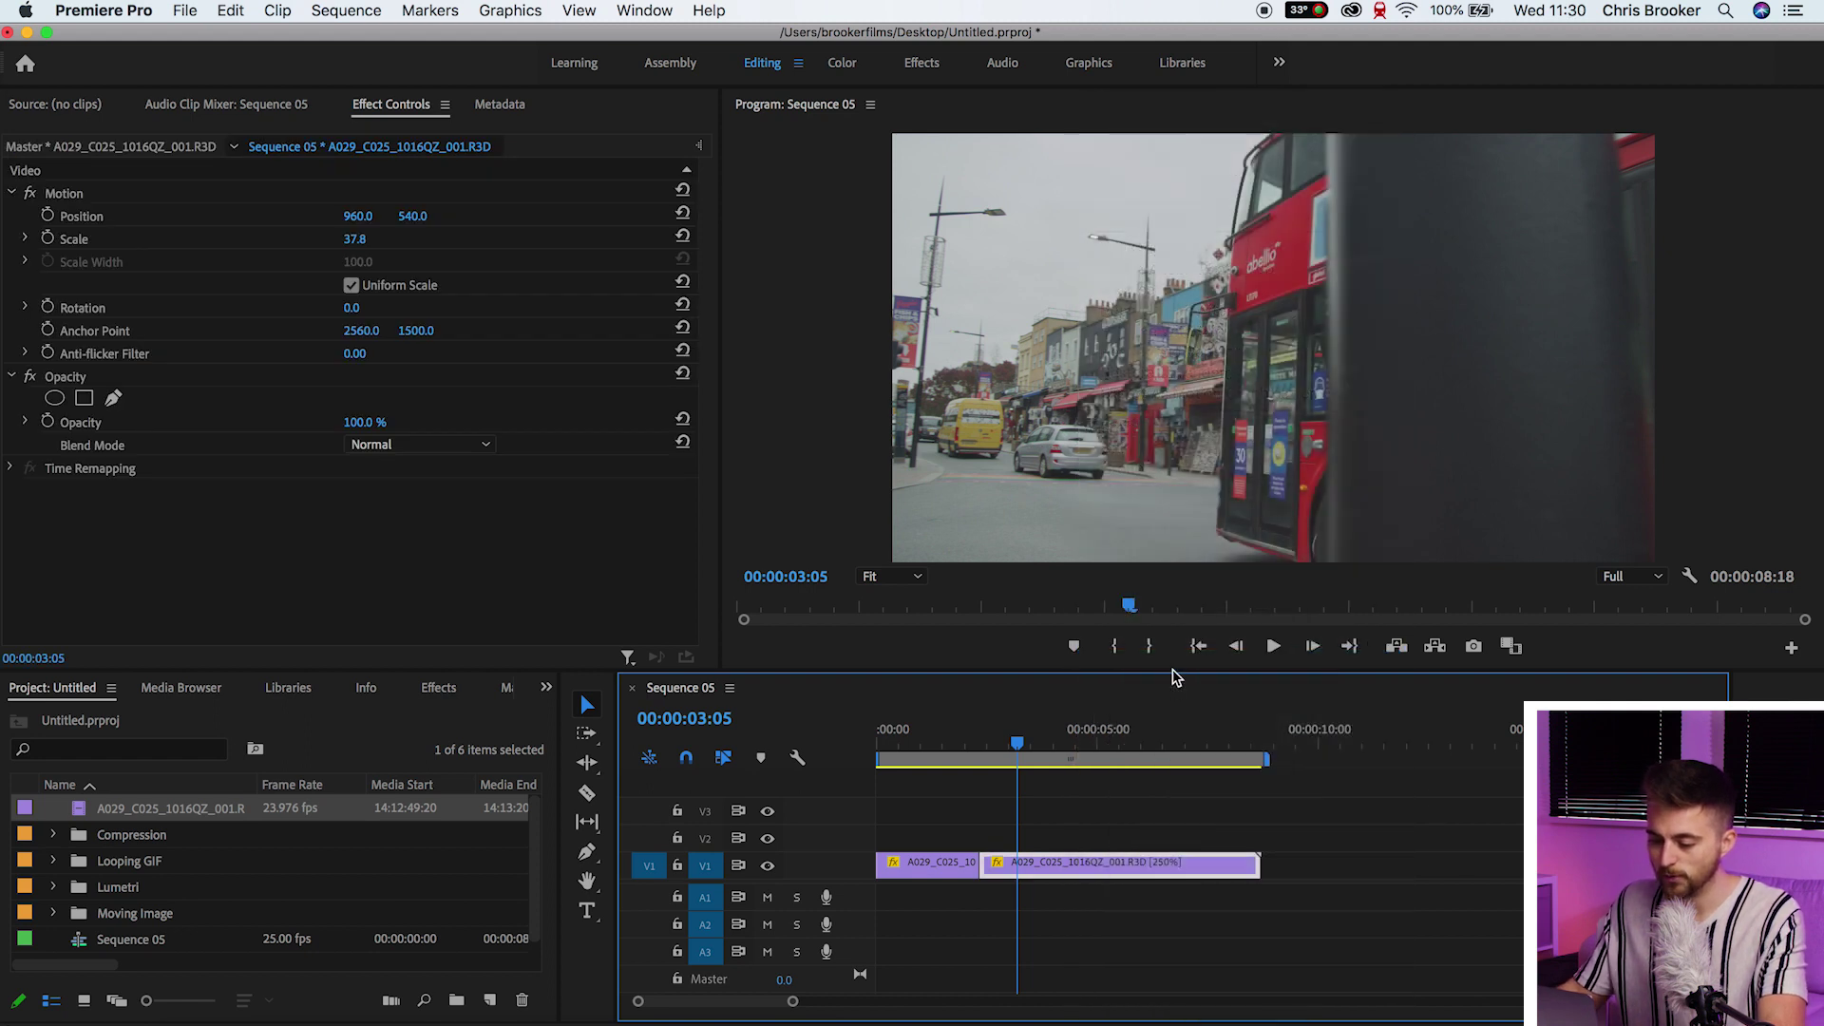
type("1000")
key("Return")
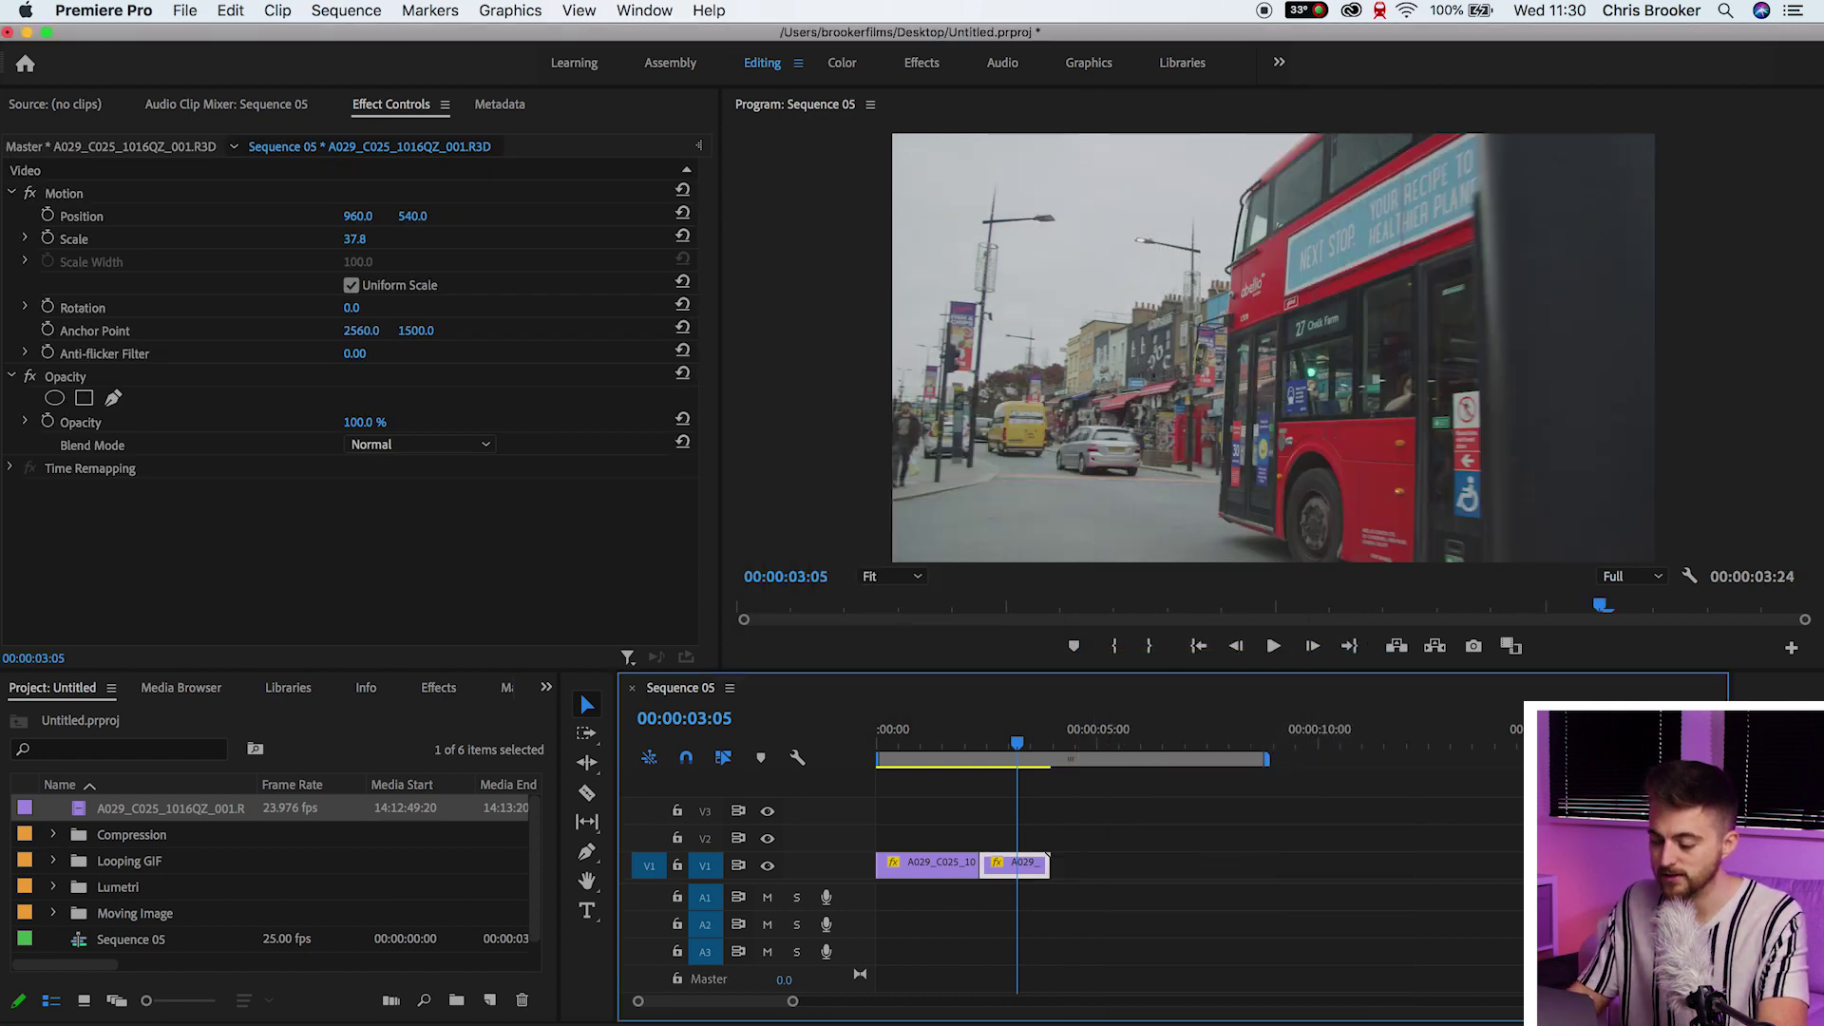
key("backslash")
Step: Cut the fast clip at 00:00:02:18 where the slowdown begins
left_click(1131, 744)
left_click_drag(1131, 744, 1211, 747)
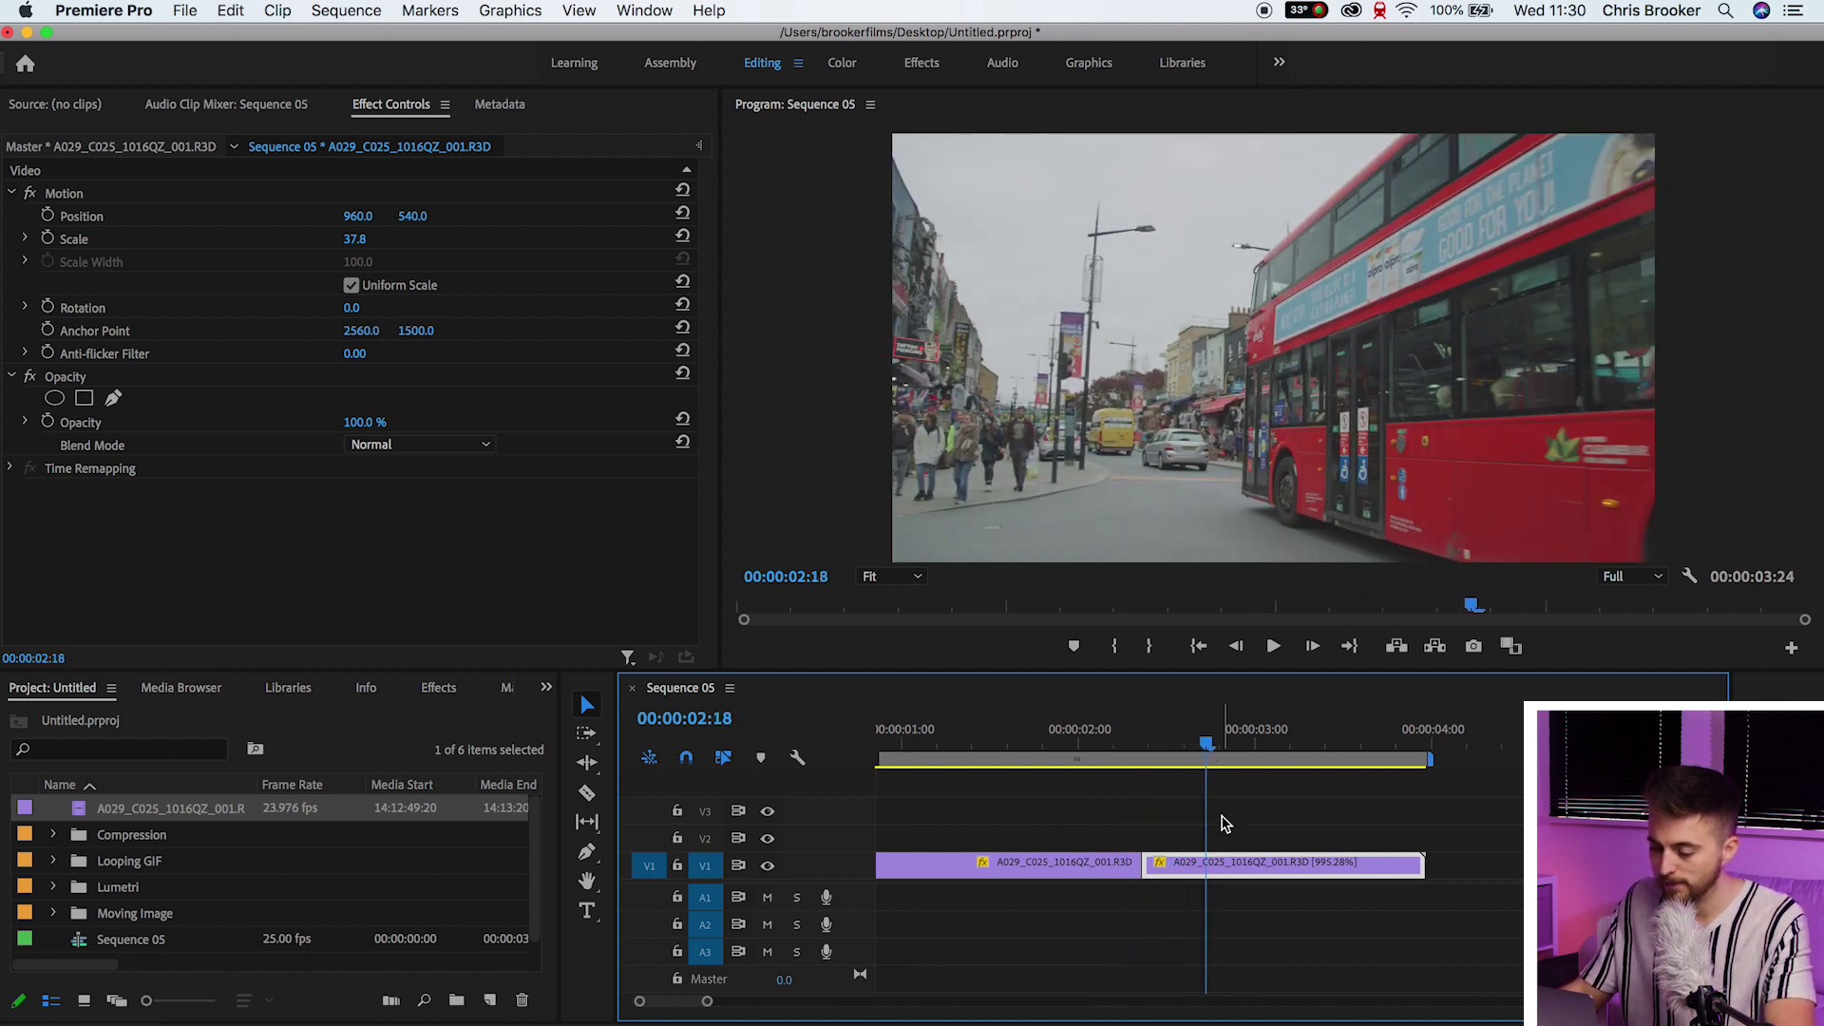
left_click(1214, 867)
key("v")
Step: Set the piece after the cut back to normal speed (99.92%) and replay the ramp
right_click(1269, 868)
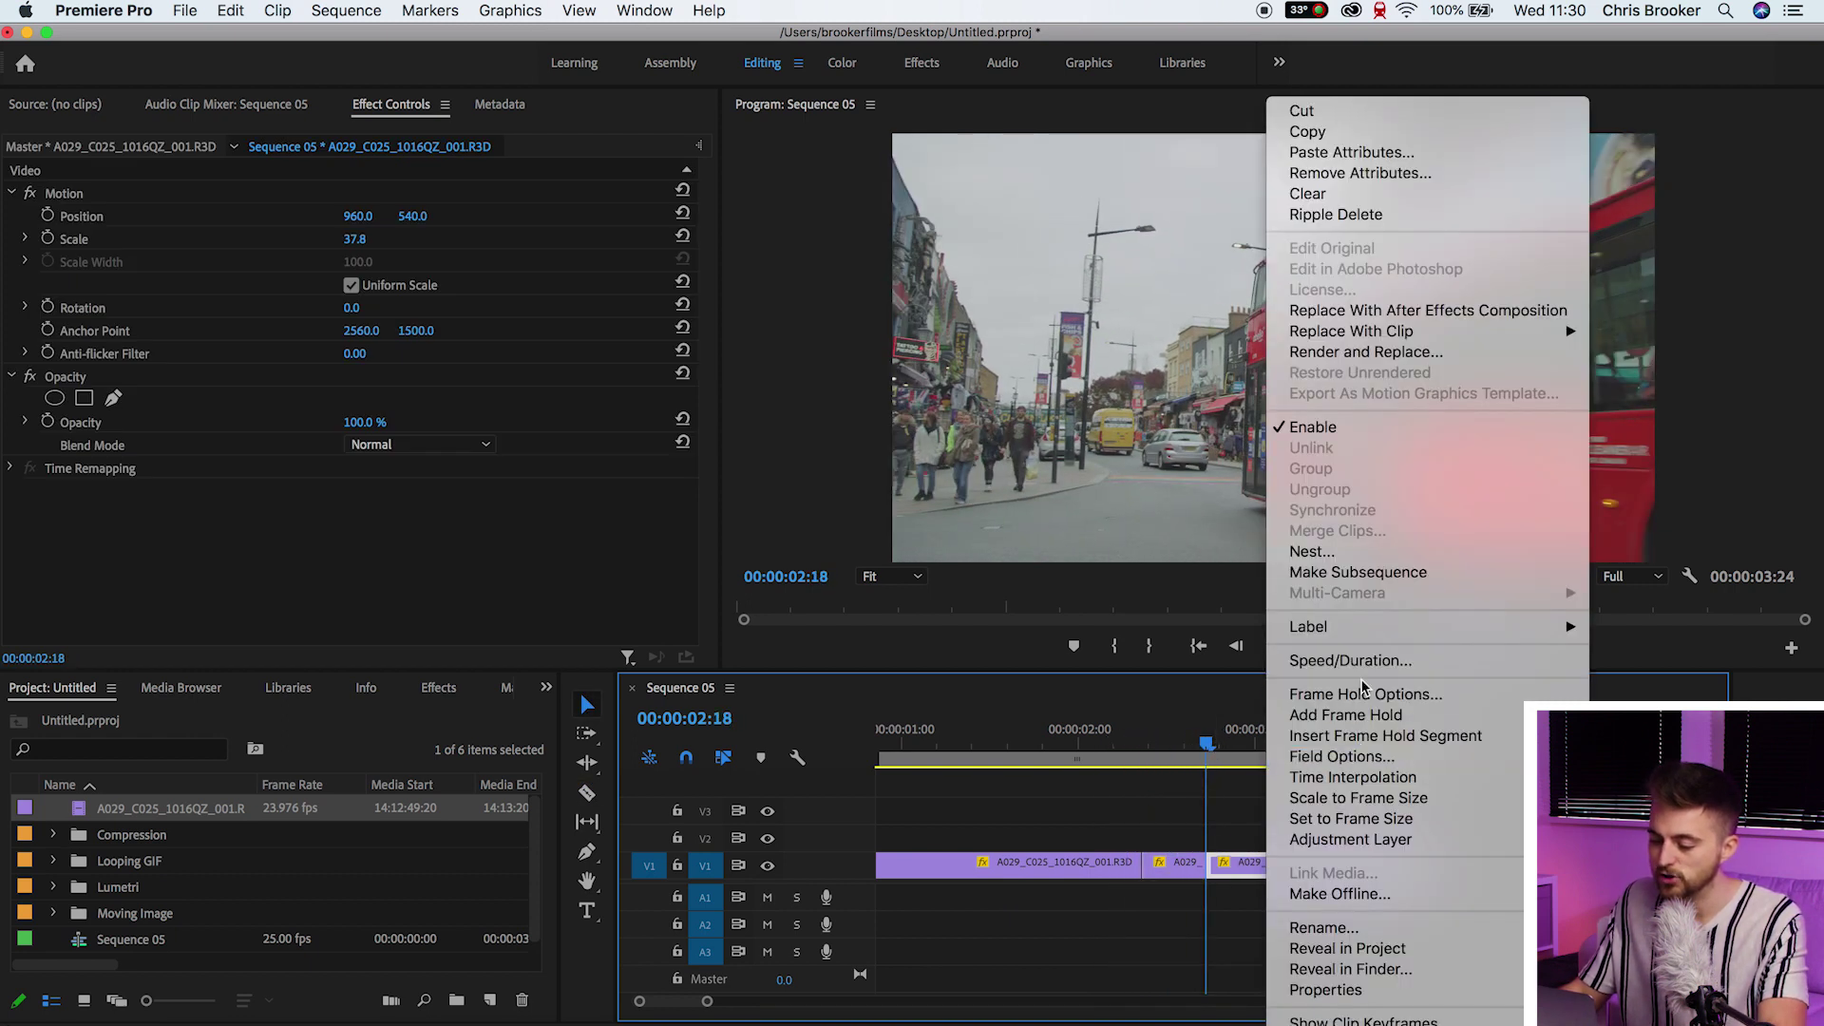
left_click(1361, 663)
type("100")
key("Return")
key("Up")
left_click(1009, 736)
key("space")
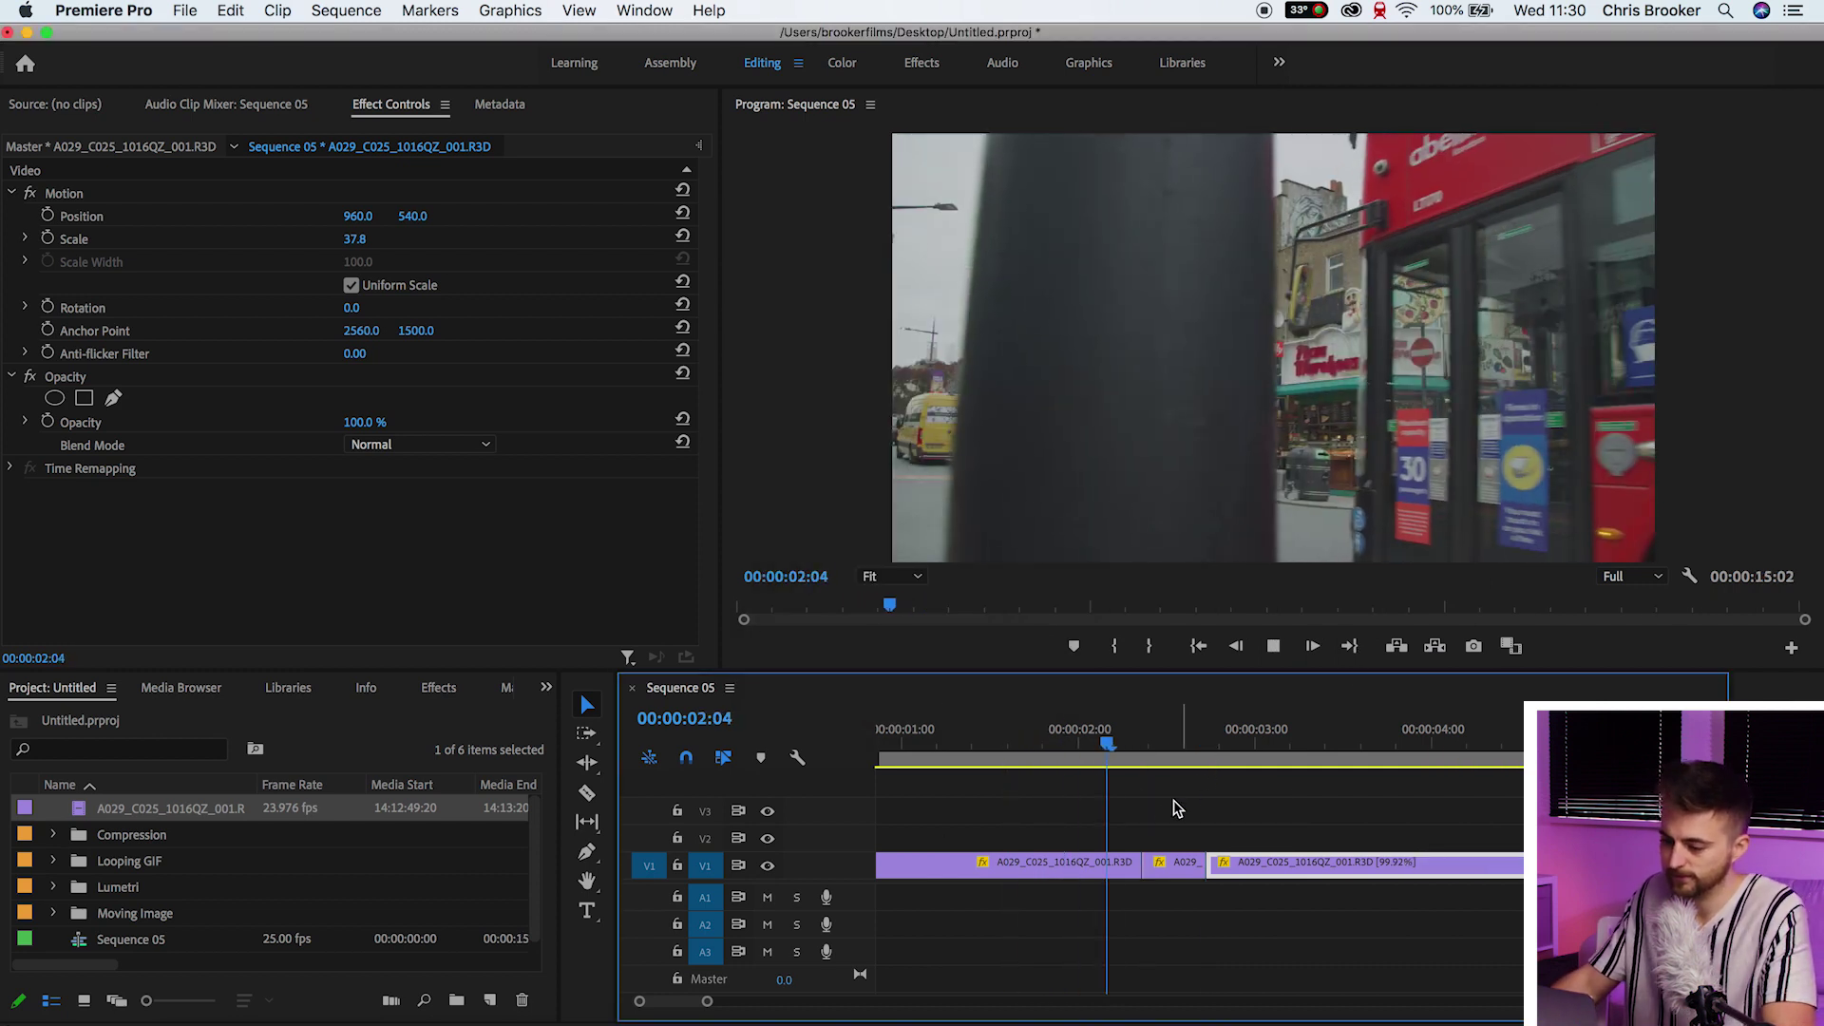
left_click(1085, 733)
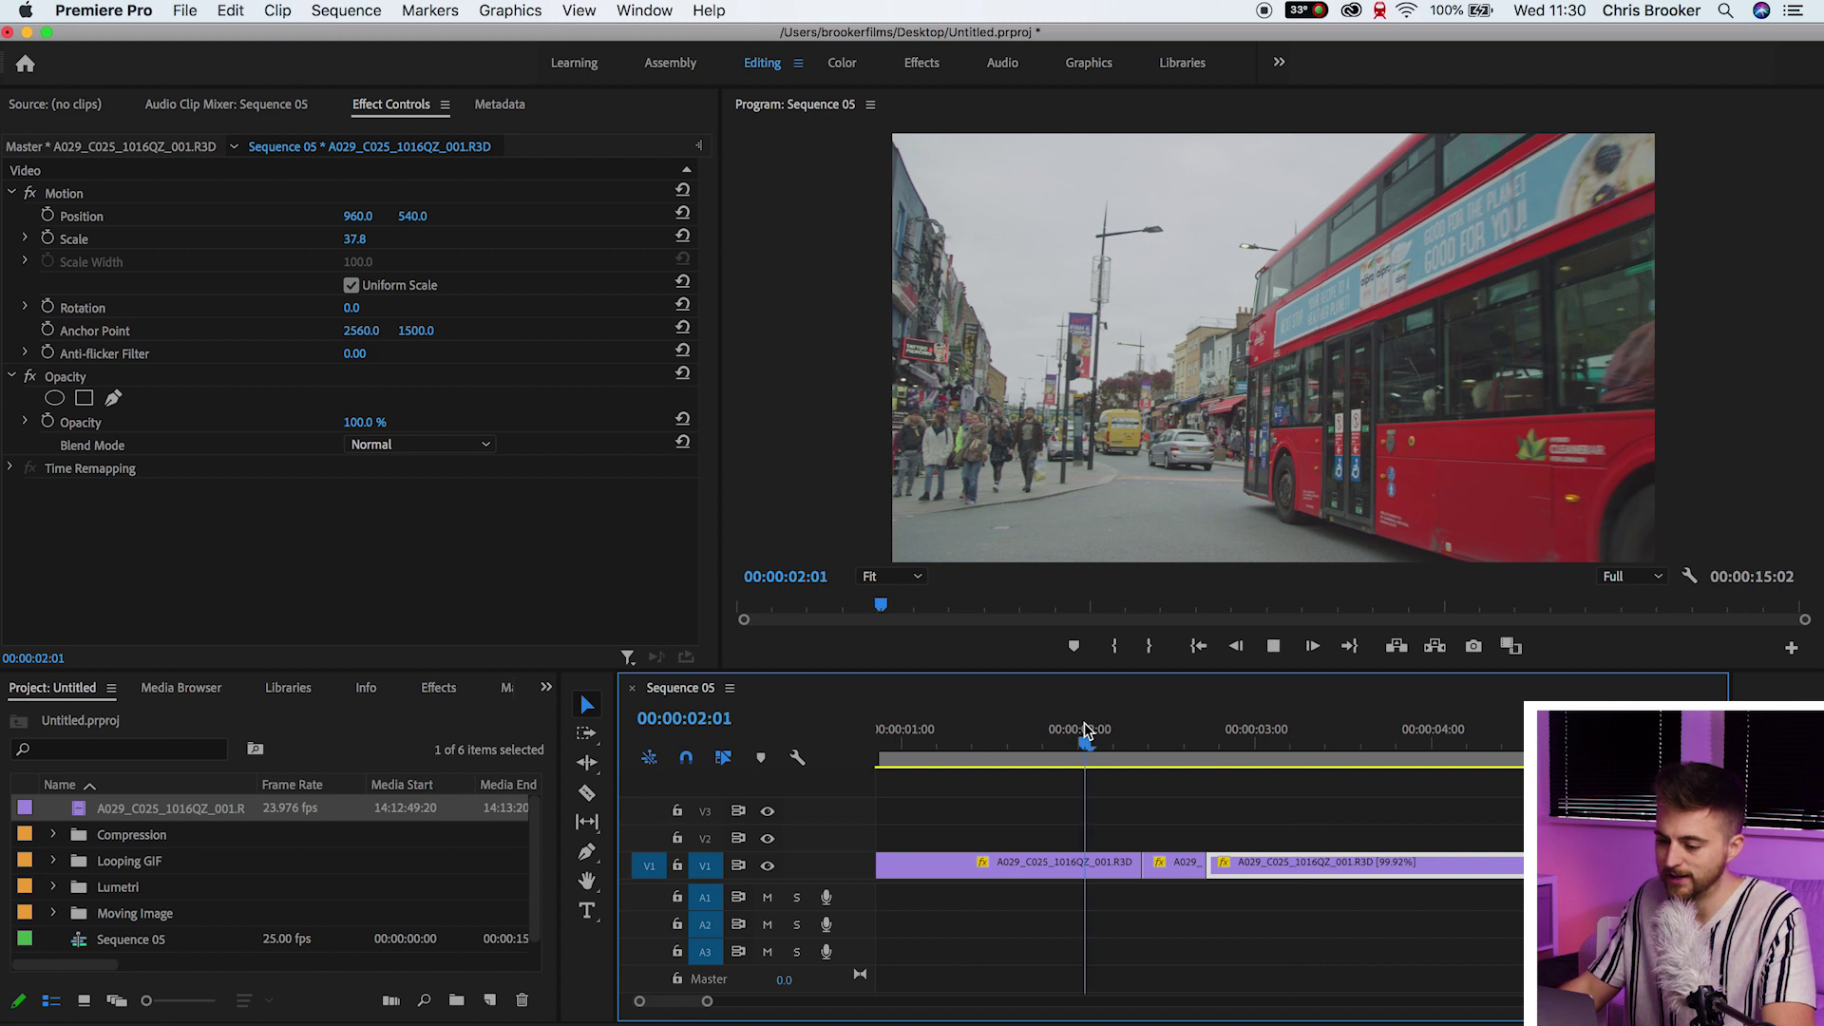